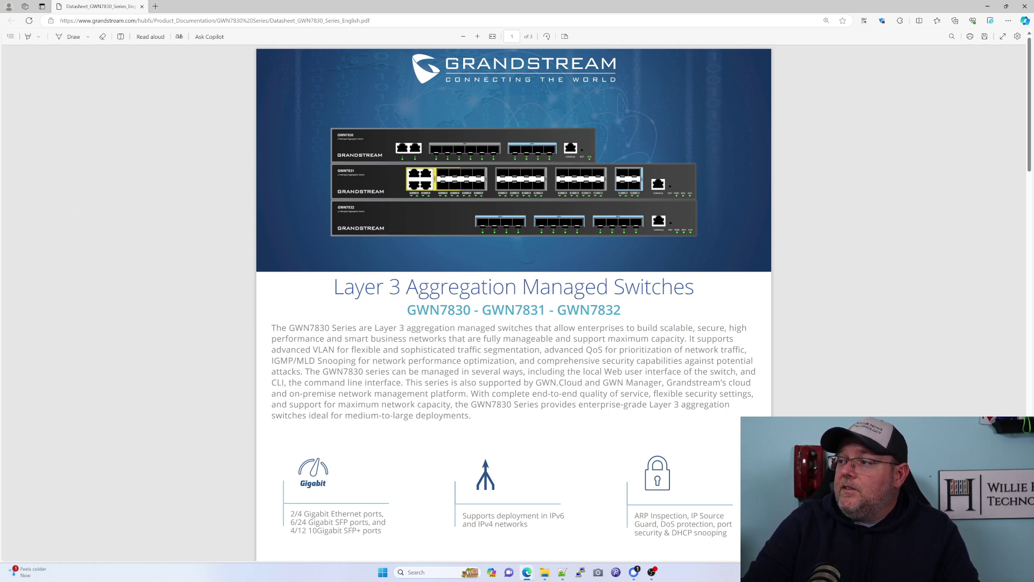
# Scroll the datasheet past the feature icons to the GWN7830/7831/7832 specification table.
pyautogui.scroll(-4, 263, 290)
pyautogui.scroll(-3, 210, 329)
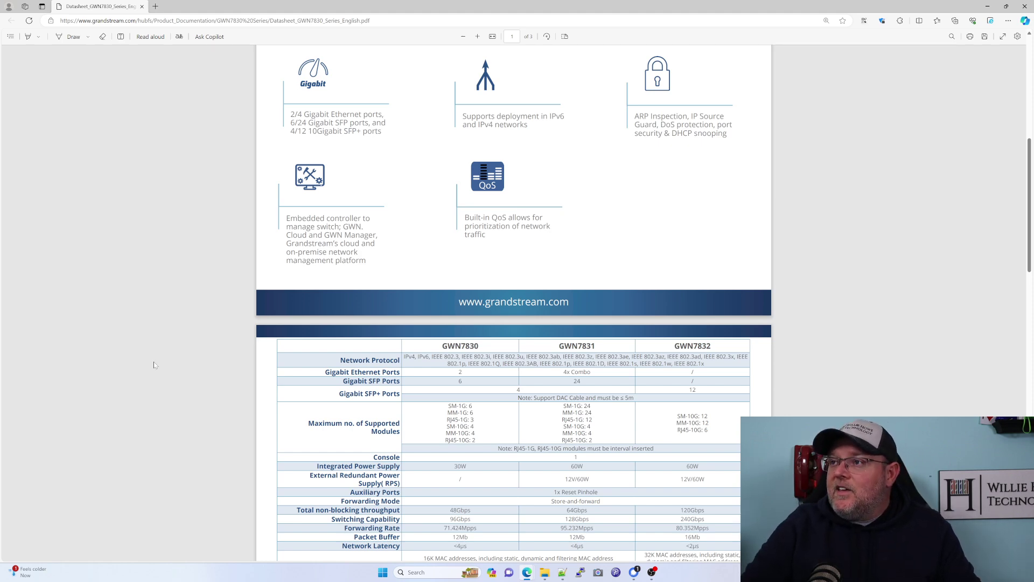
pyautogui.scroll(-4, 166, 367)
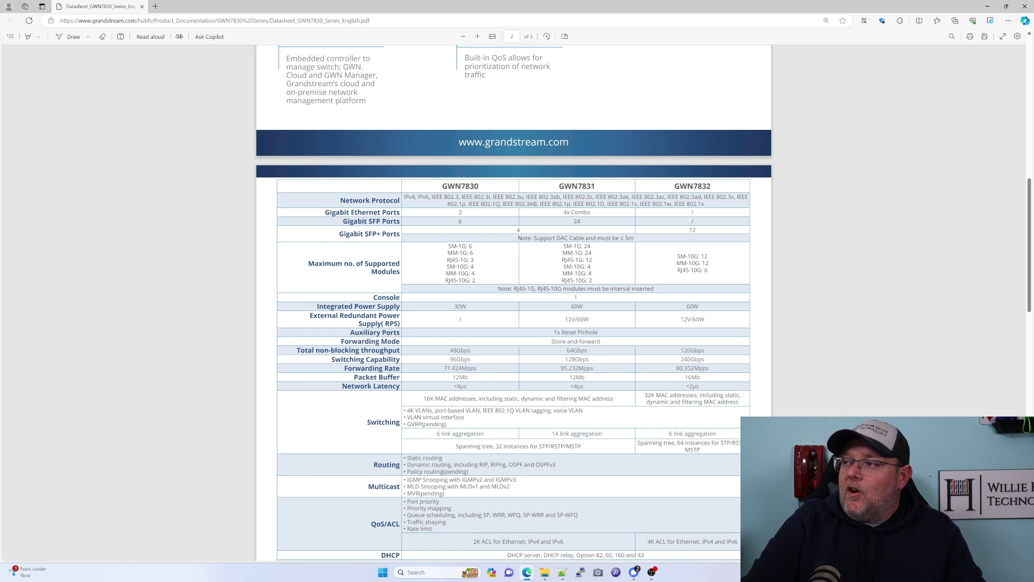
# Scroll through the table's routing, security, LED and dimension rows down to Package Content and Compliance.
pyautogui.scroll(-2, 489, 173)
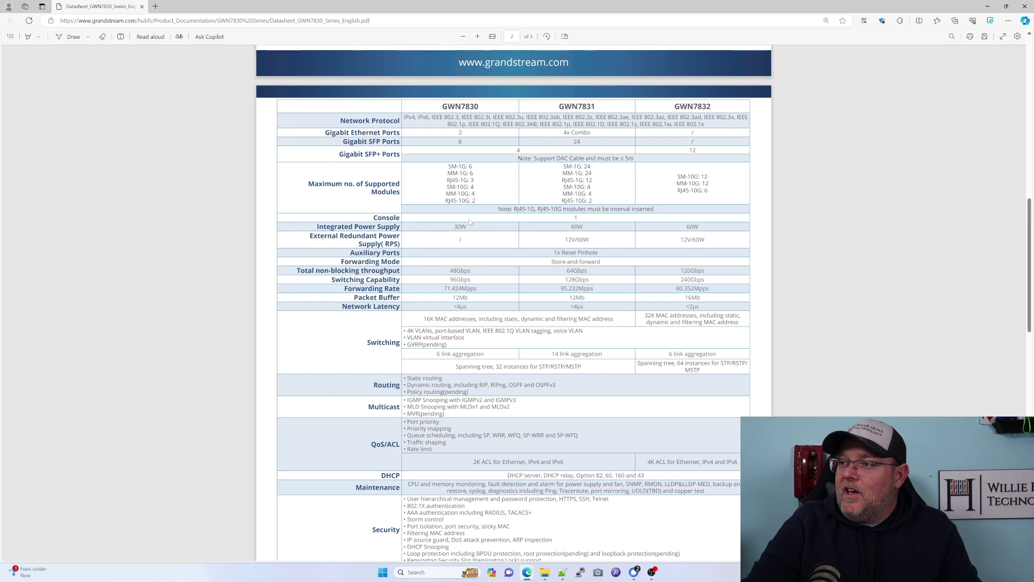
pyautogui.scroll(-2, 459, 262)
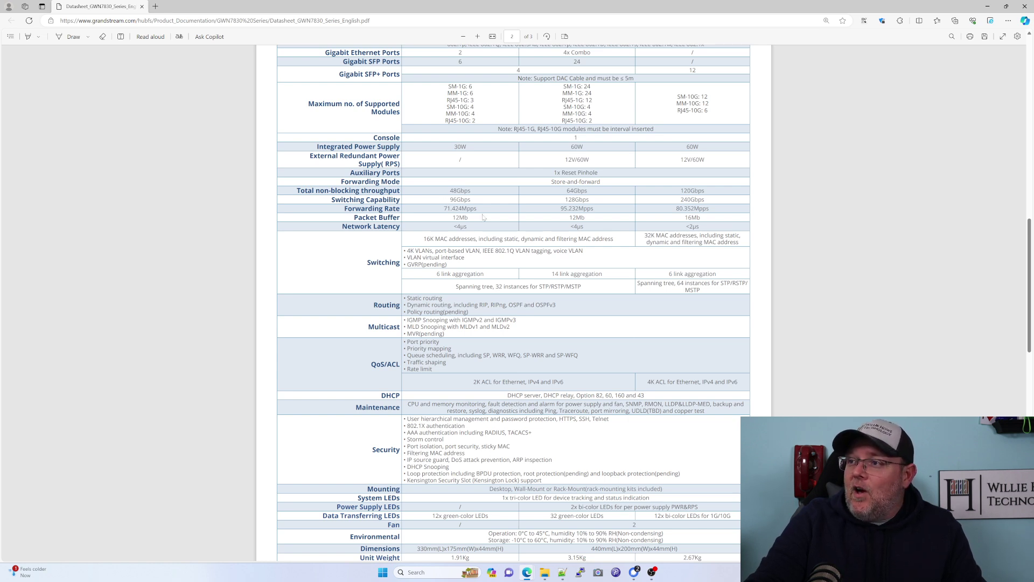
pyautogui.scroll(-3, 483, 217)
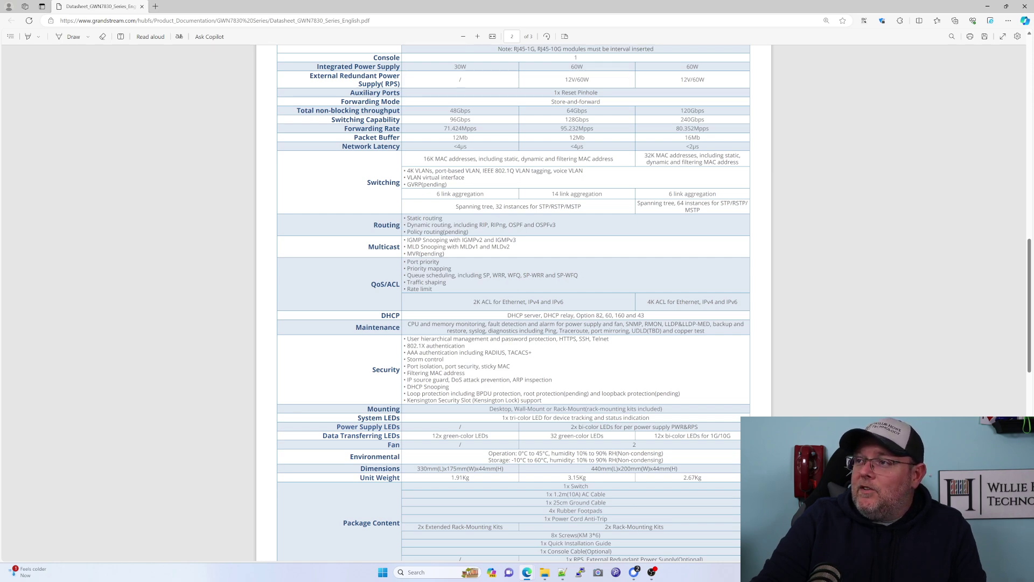
pyautogui.scroll(-2, 513, 302)
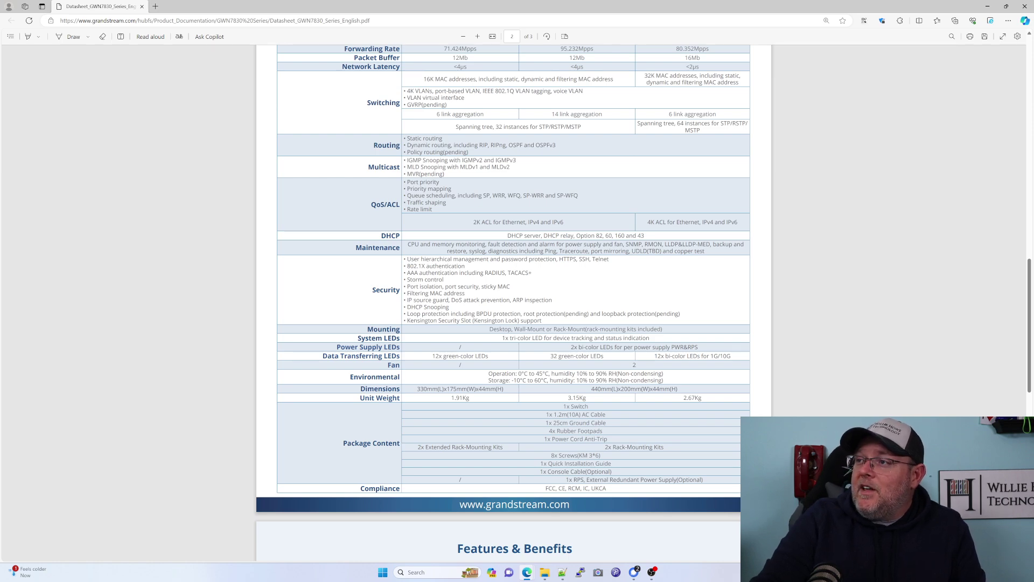
# Scroll to Features & Benefits, showing Multiple Security Prevention Mechanism and IPv4/IPv6 Dual Protocol Stack.
pyautogui.scroll(-2, 515, 302)
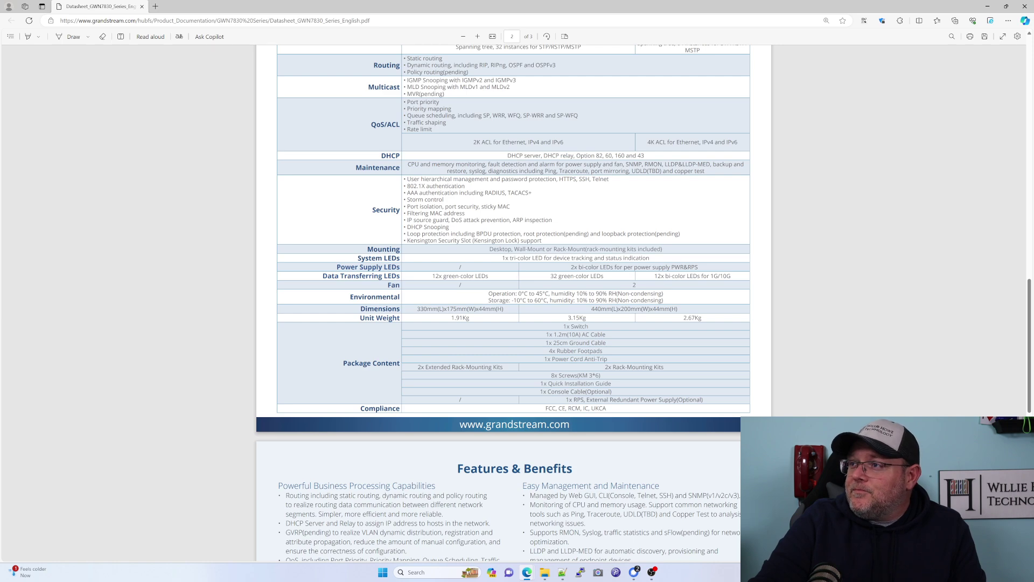
pyautogui.scroll(-3, 514, 302)
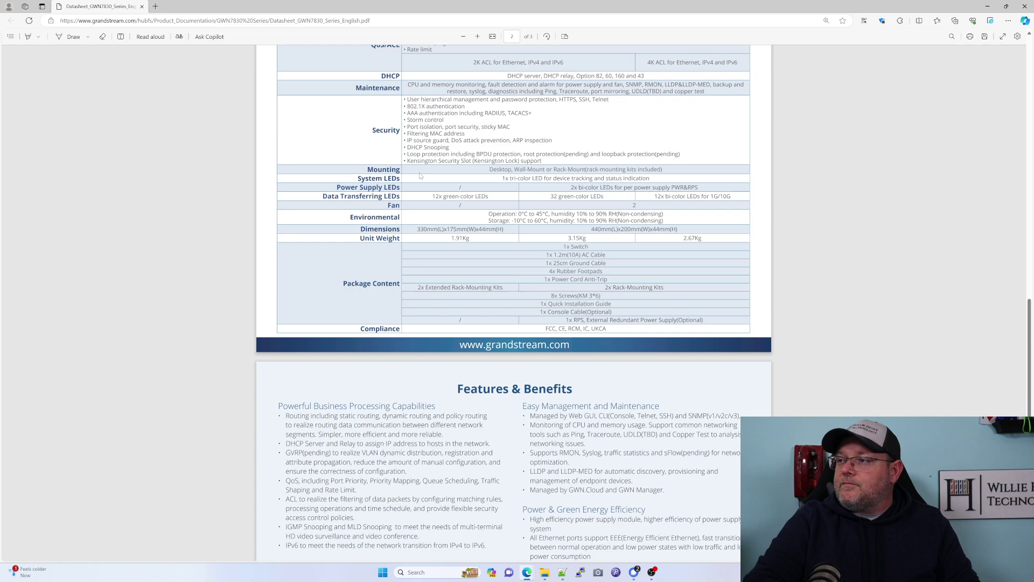
pyautogui.scroll(-5, 514, 302)
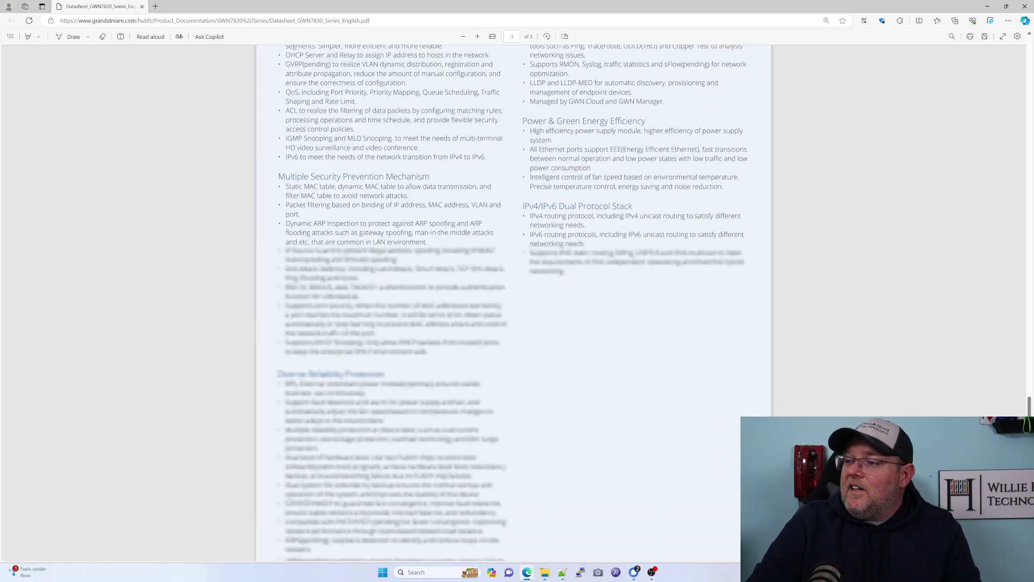
# Leave the PDF datasheet and bring up the switch's Sign In GWN7830 login page.
pyautogui.scroll(20, 514, 302)
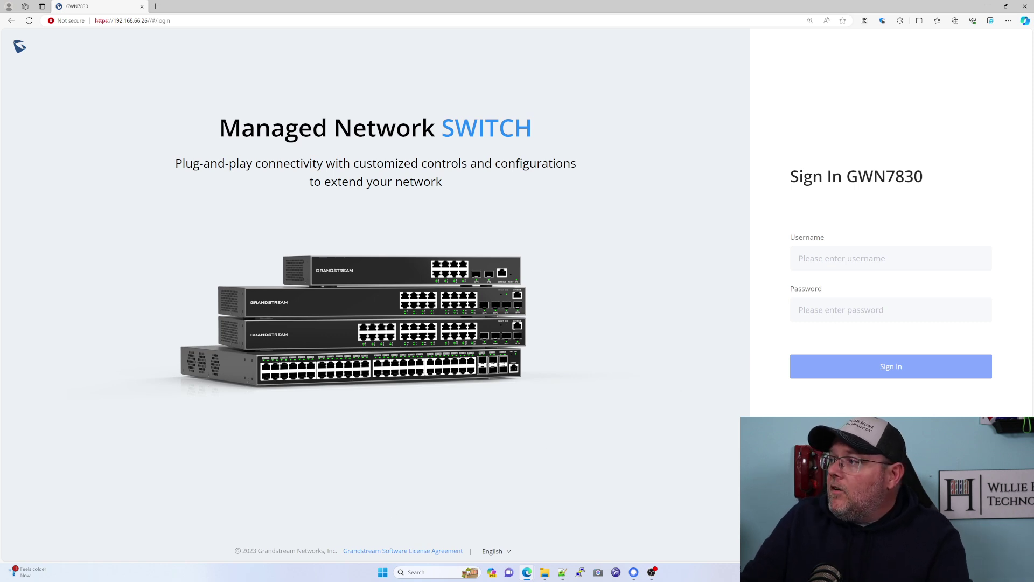
# Sign in to the switch as admin with the account password.
pyautogui.click(884, 258)
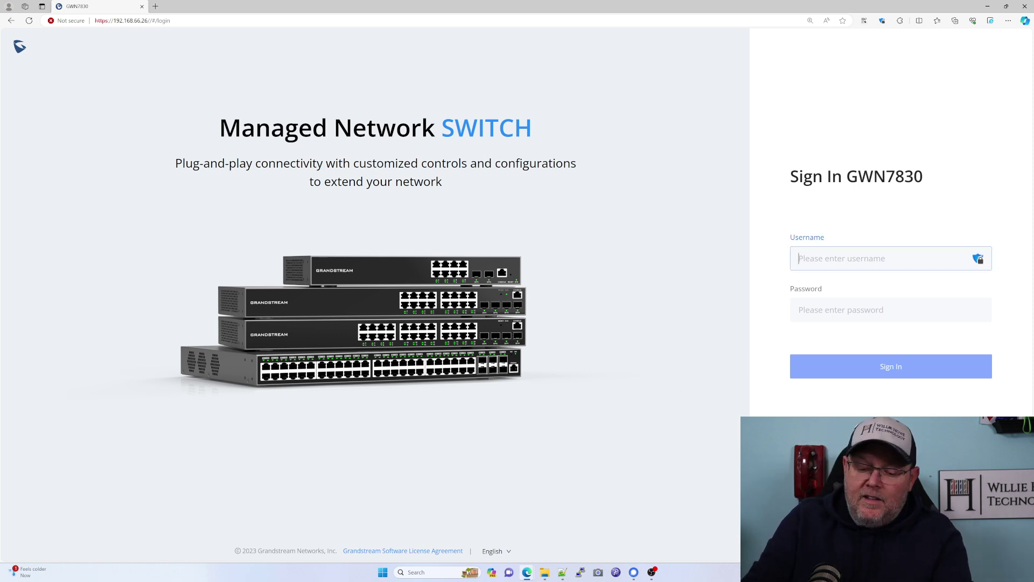
pyautogui.write('admin')
pyautogui.press('Tab')
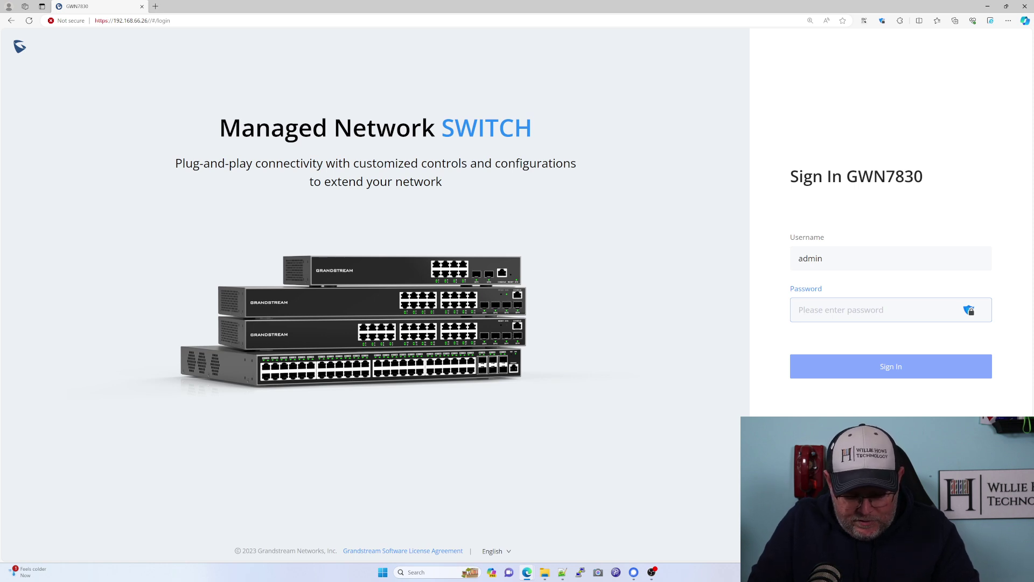
pyautogui.write('*')
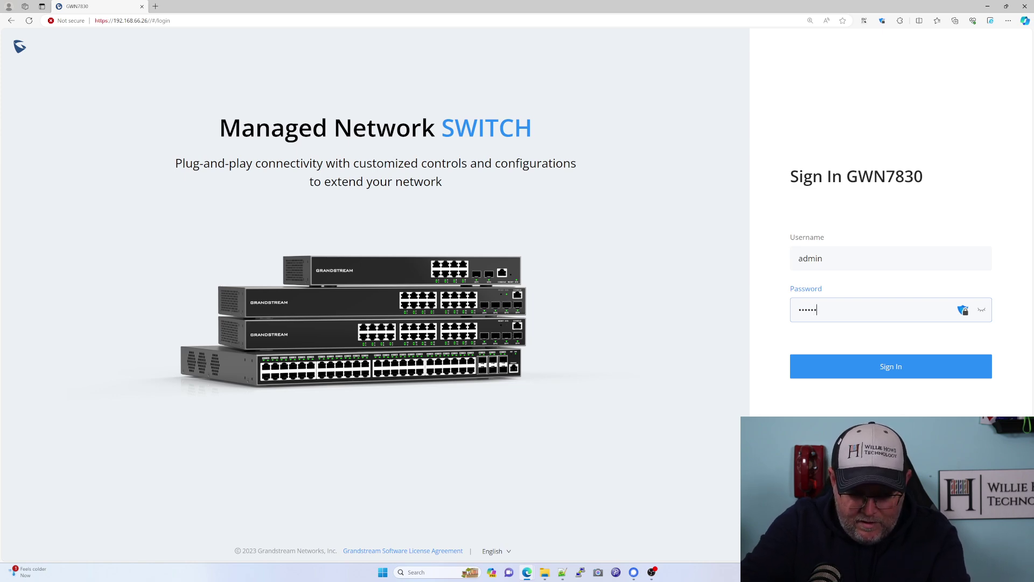
pyautogui.press('Return')
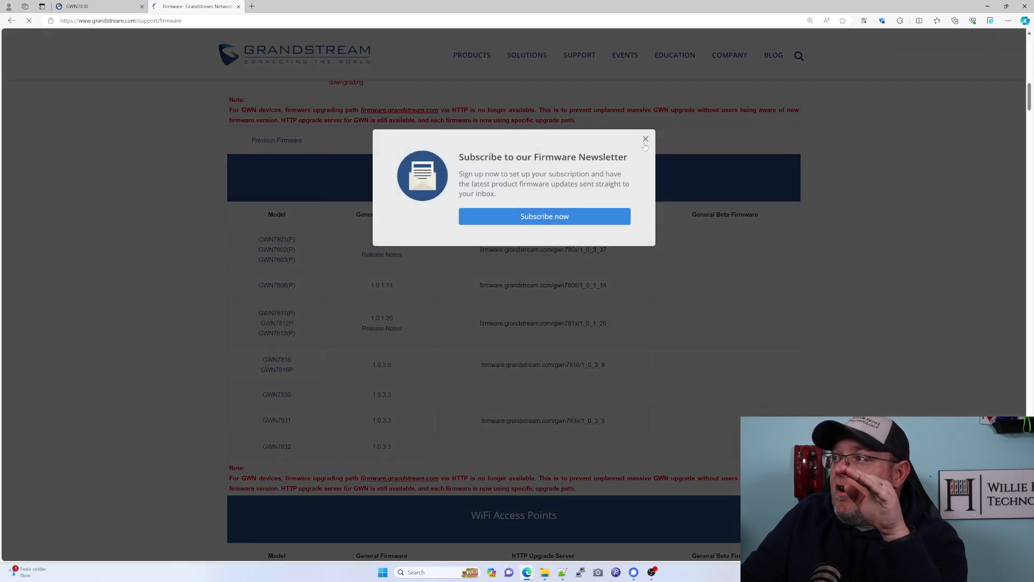
# Dismiss the newsletter pop-up and return to the GWN7830 System Info page showing version 1.0.3.3.
pyautogui.click(645, 140)
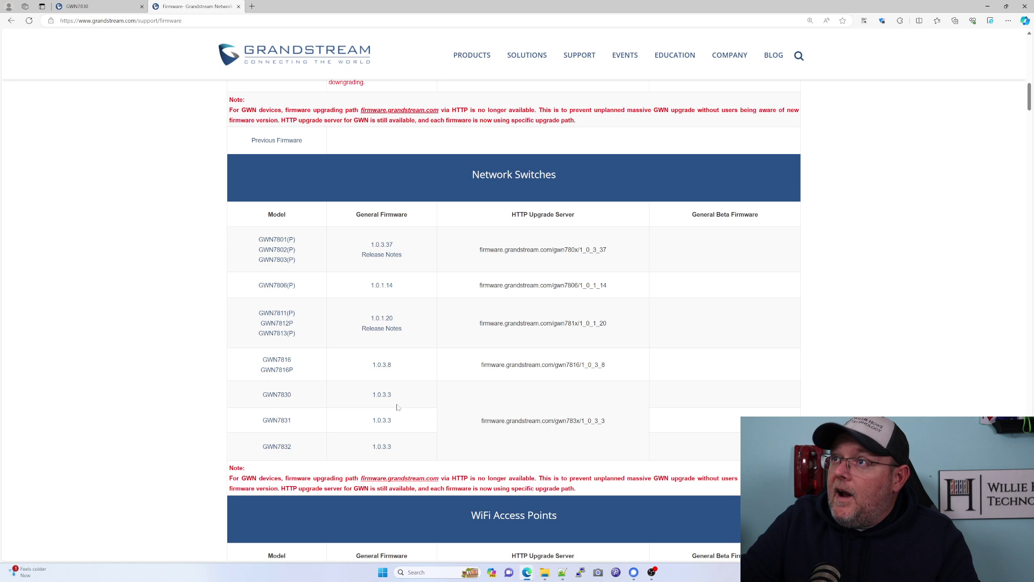
pyautogui.click(78, 6)
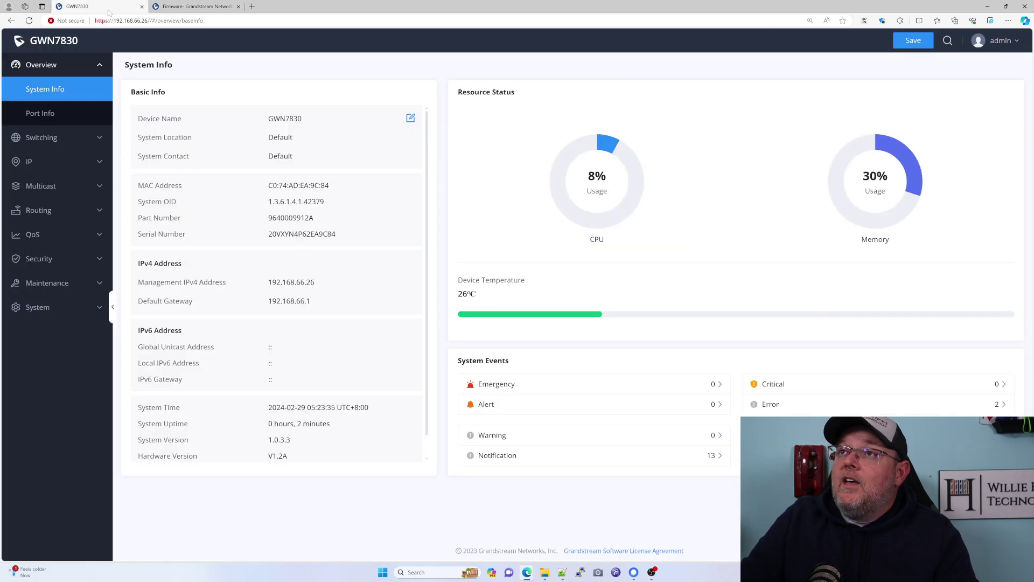
# View port 1/0/1's basic info and traffic statistics on the Port Info overview.
pyautogui.click(56, 114)
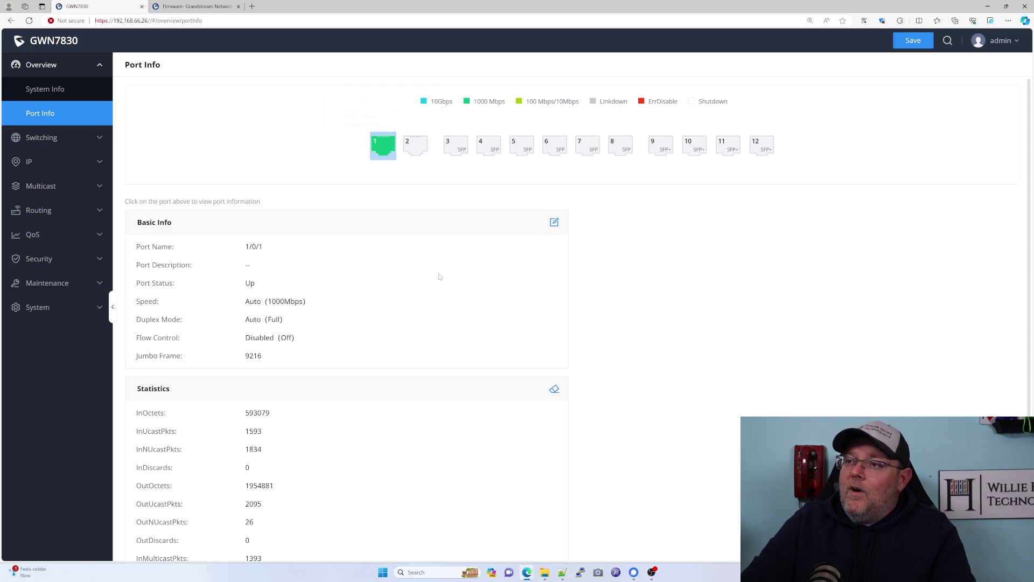
pyautogui.scroll(-2, 439, 277)
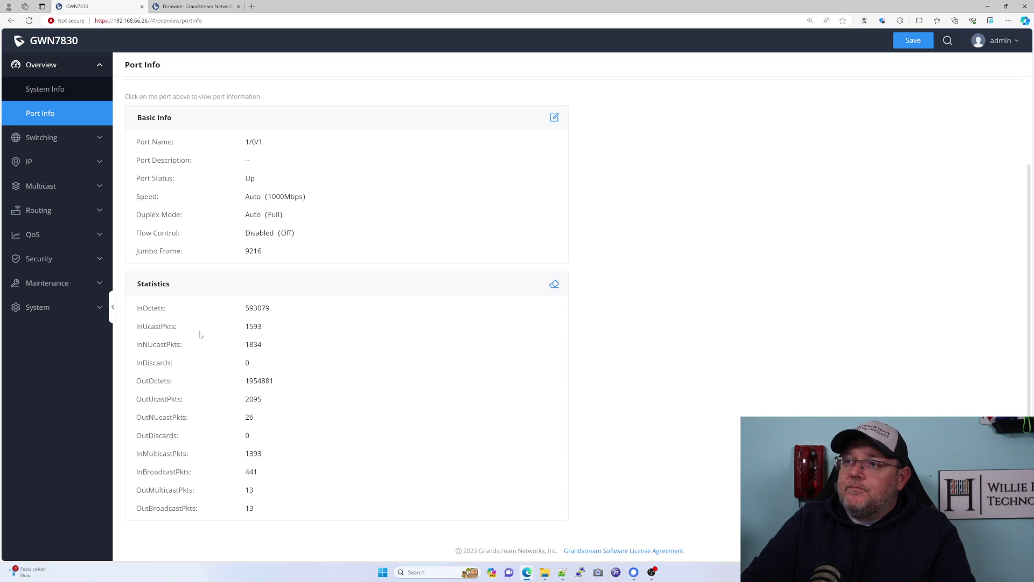
pyautogui.scroll(2, 201, 335)
# Review Port Basic Settings, opening ports 1/0/9, 1/0/8 and 1/0/1 without changing them.
pyautogui.click(43, 138)
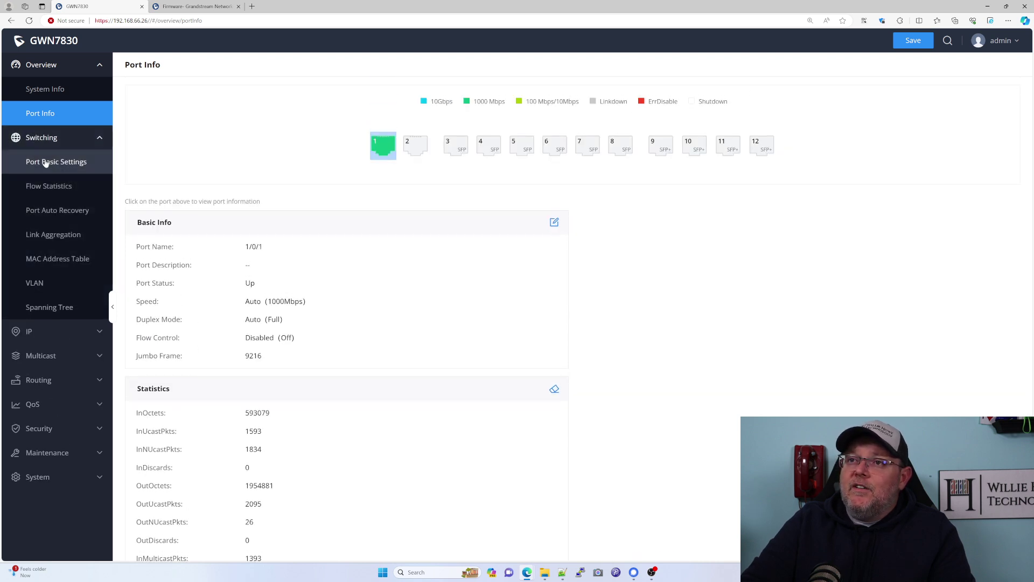
pyautogui.click(45, 162)
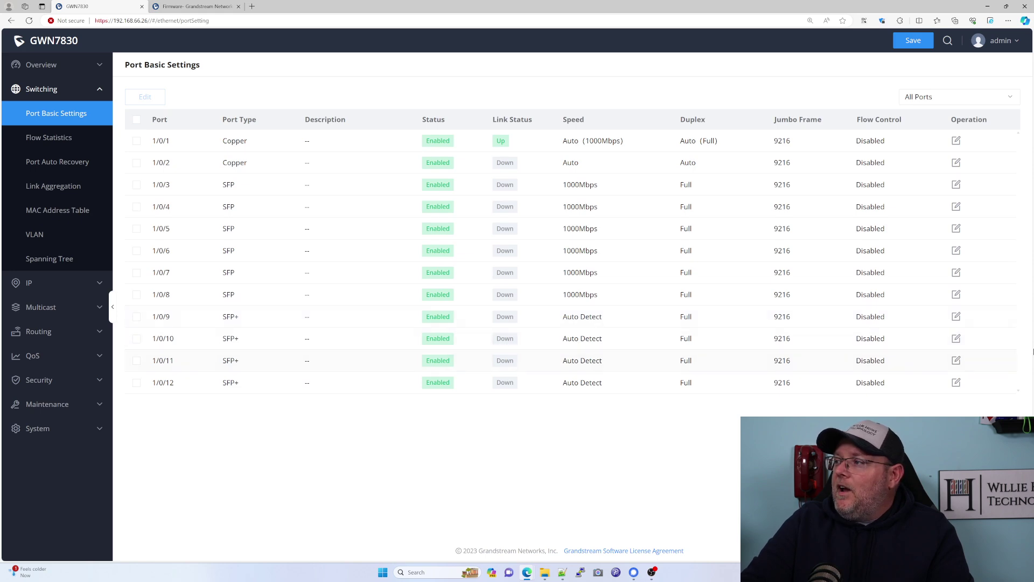
pyautogui.click(957, 320)
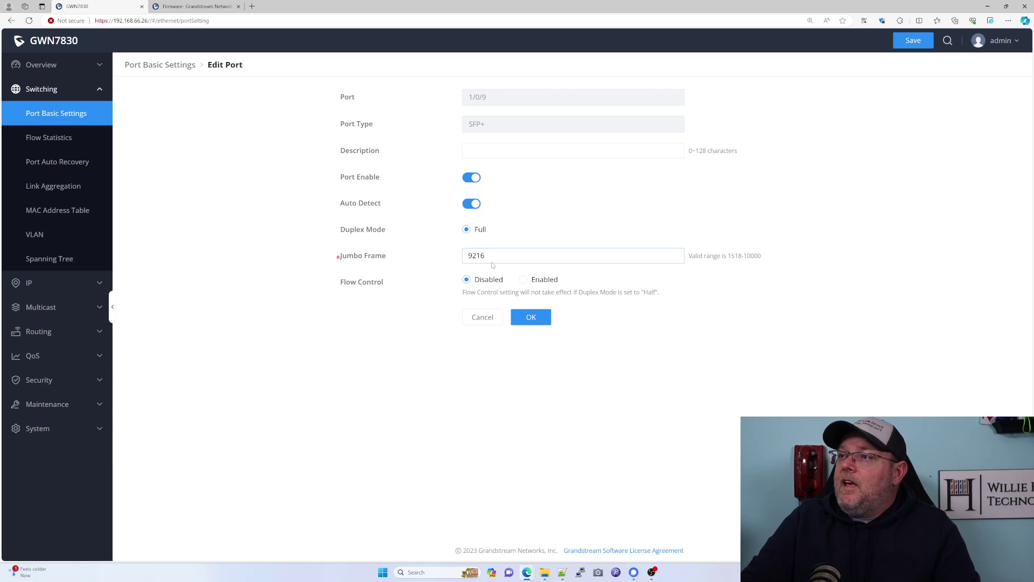
pyautogui.click(467, 317)
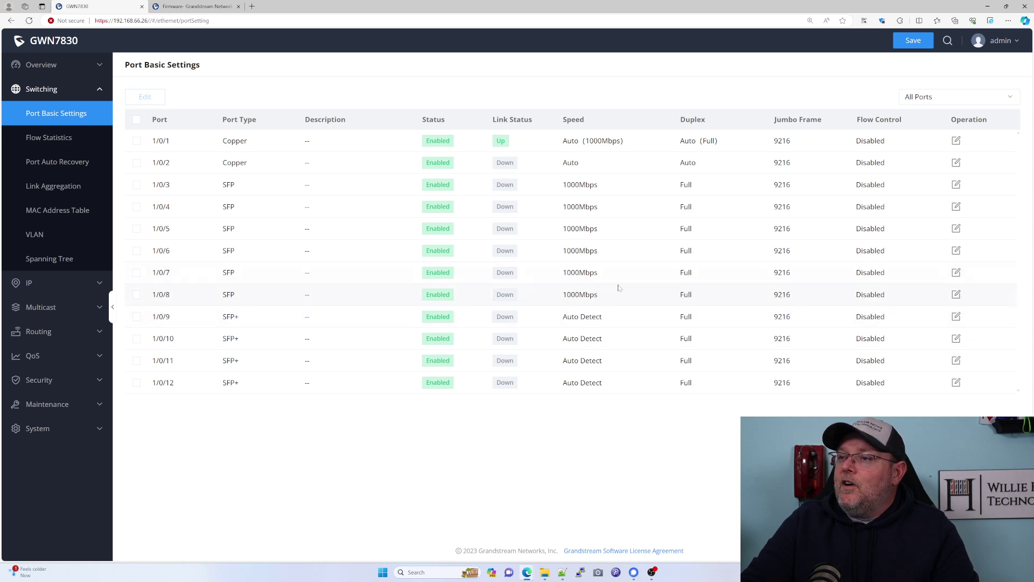
pyautogui.click(956, 295)
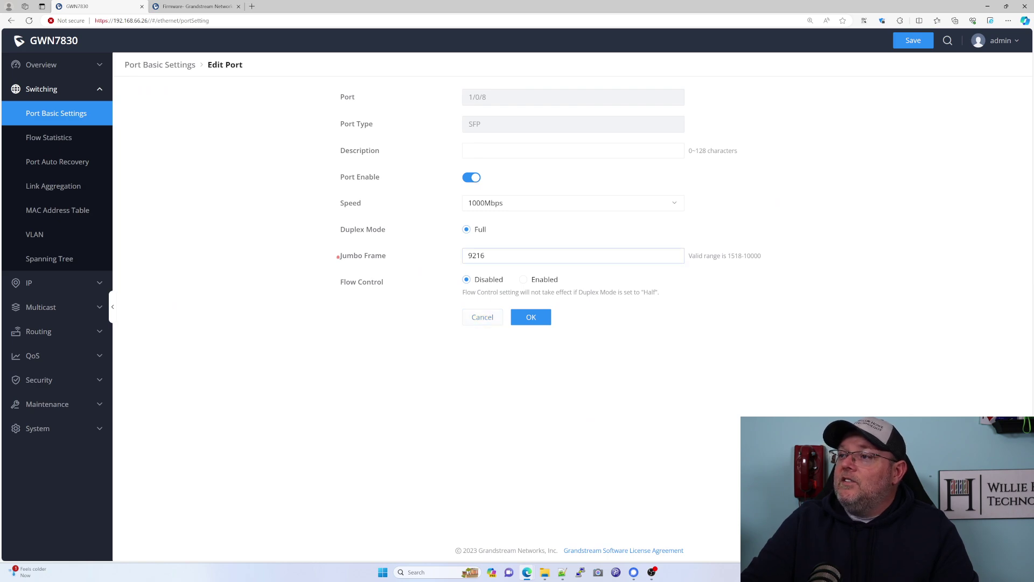
pyautogui.click(482, 317)
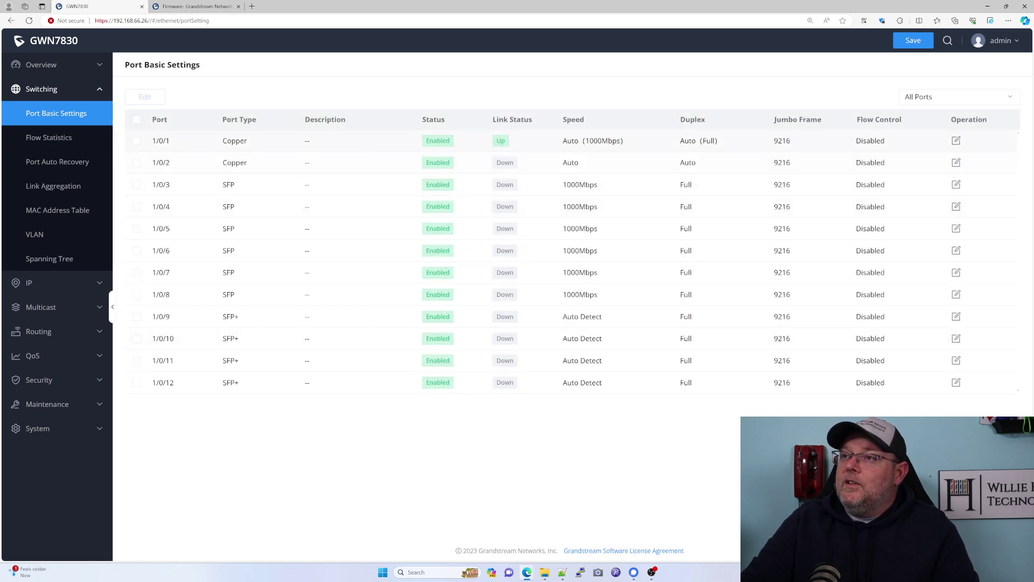
pyautogui.click(956, 141)
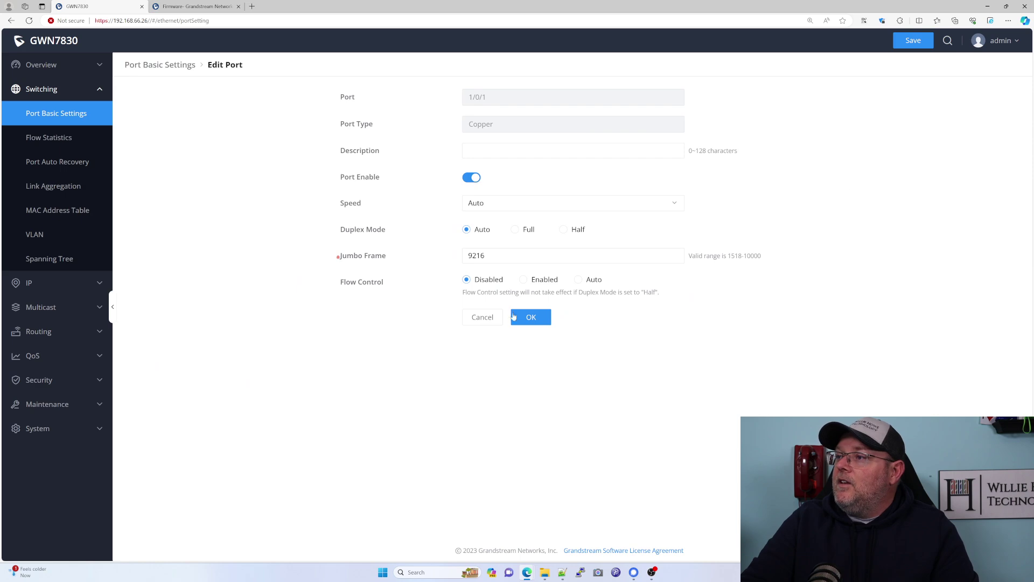
pyautogui.click(483, 319)
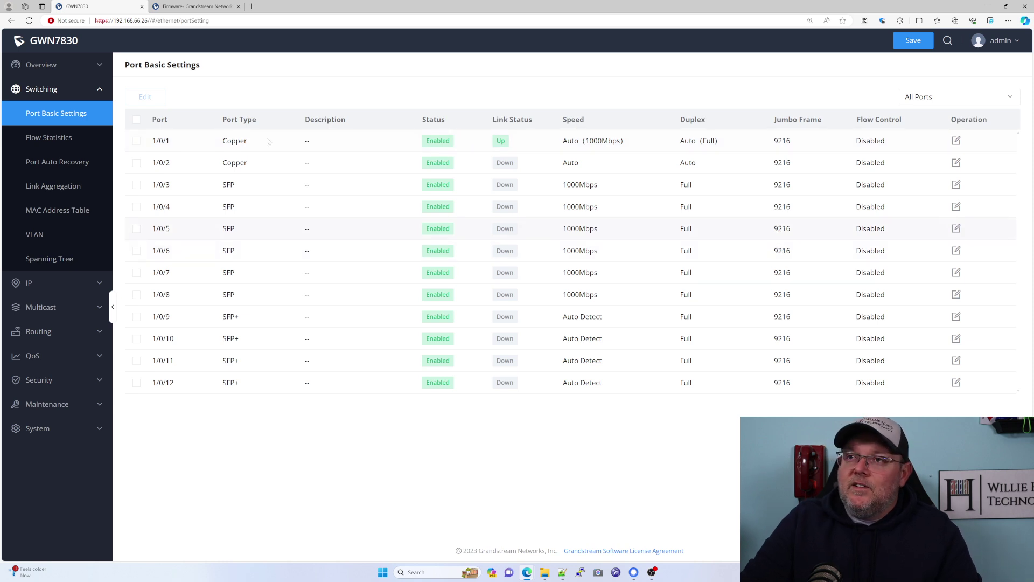
# Browse the Flow Statistics, Port Auto Recovery, Link Aggregation and MAC Address Table pages.
pyautogui.click(43, 139)
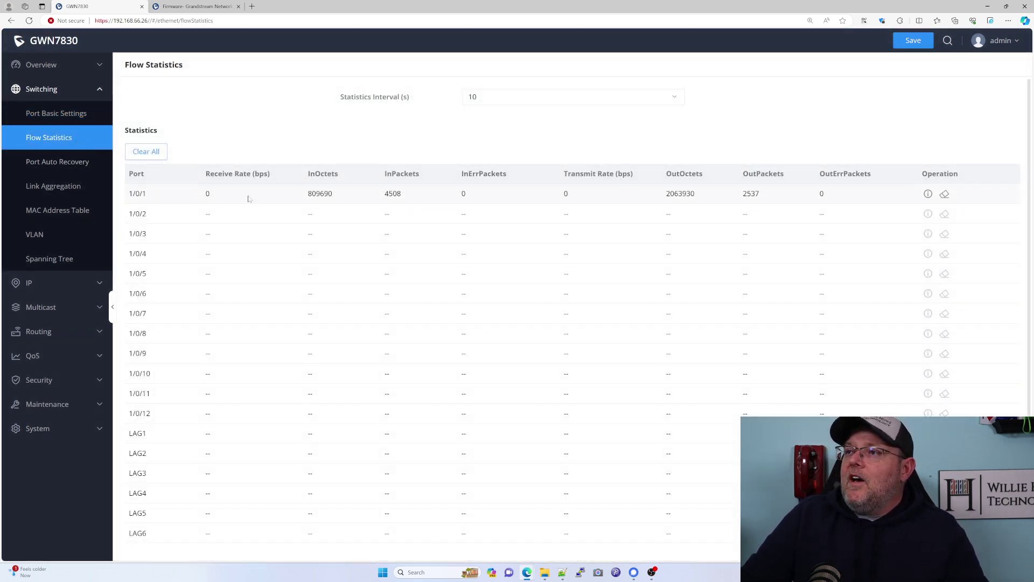
pyautogui.click(74, 162)
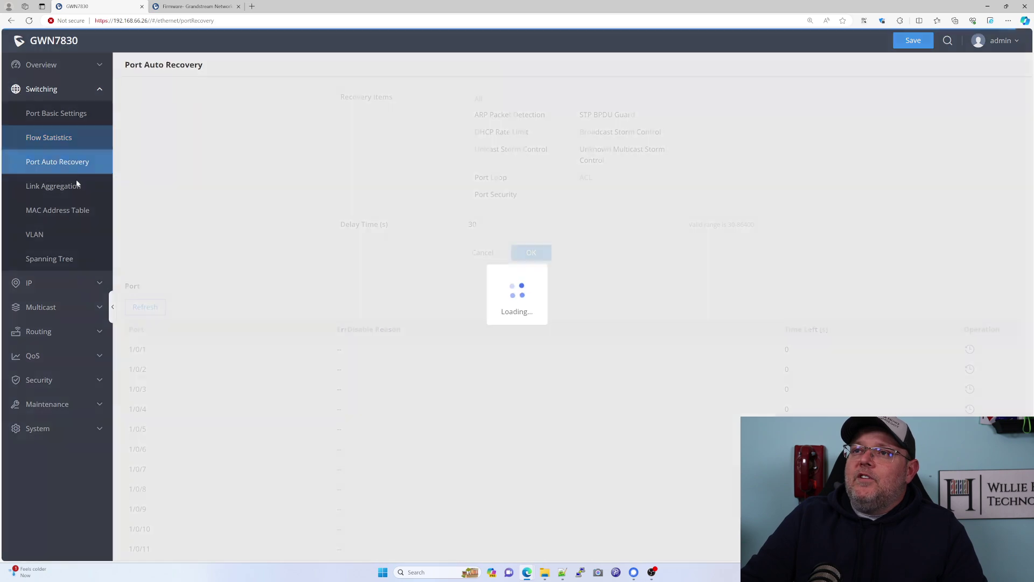
pyautogui.click(69, 189)
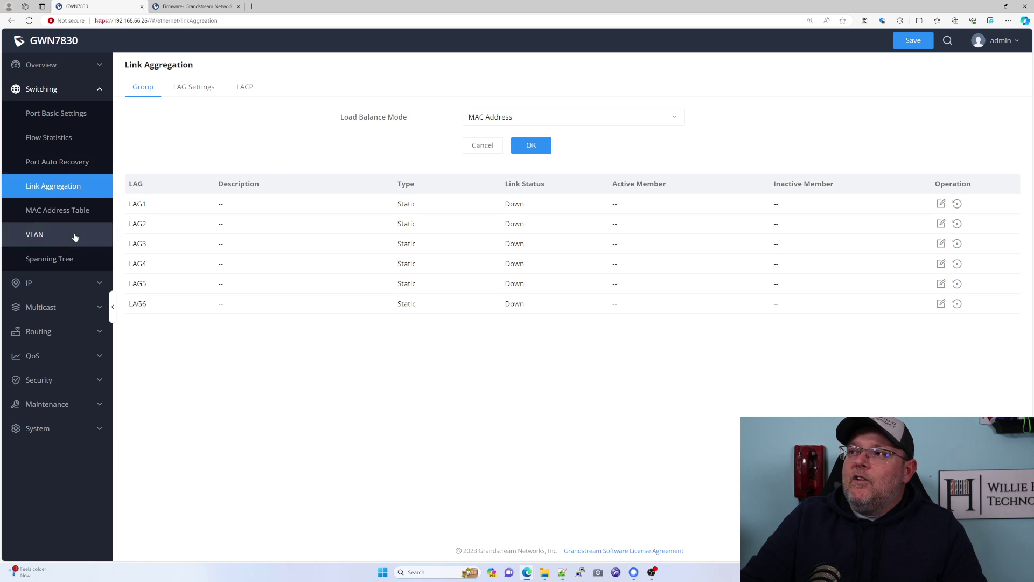
pyautogui.click(71, 213)
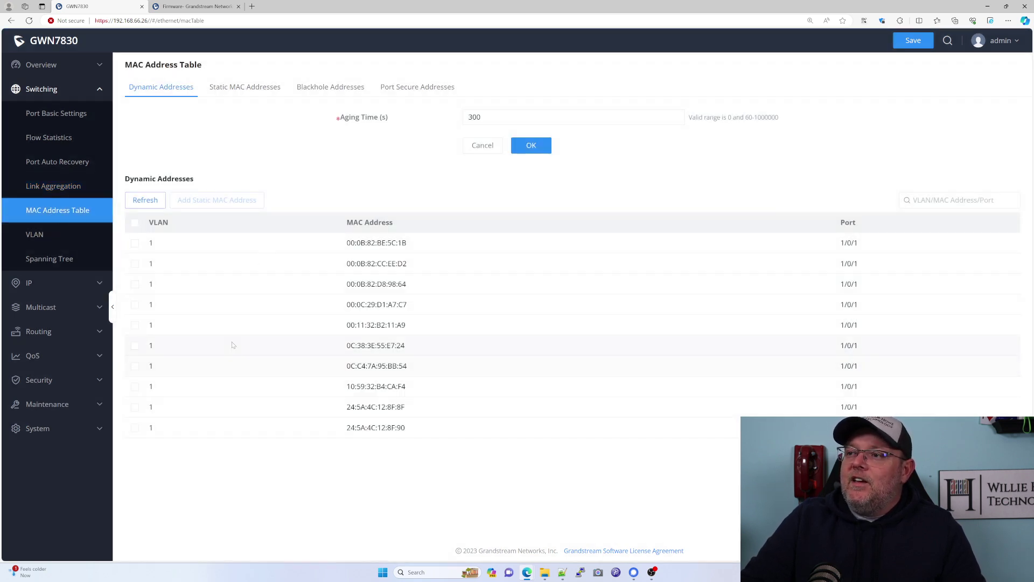
# Review the VLAN, port VLAN, members, Voice VLAN and OUI tabs, then the Spanning Tree settings.
pyautogui.click(38, 237)
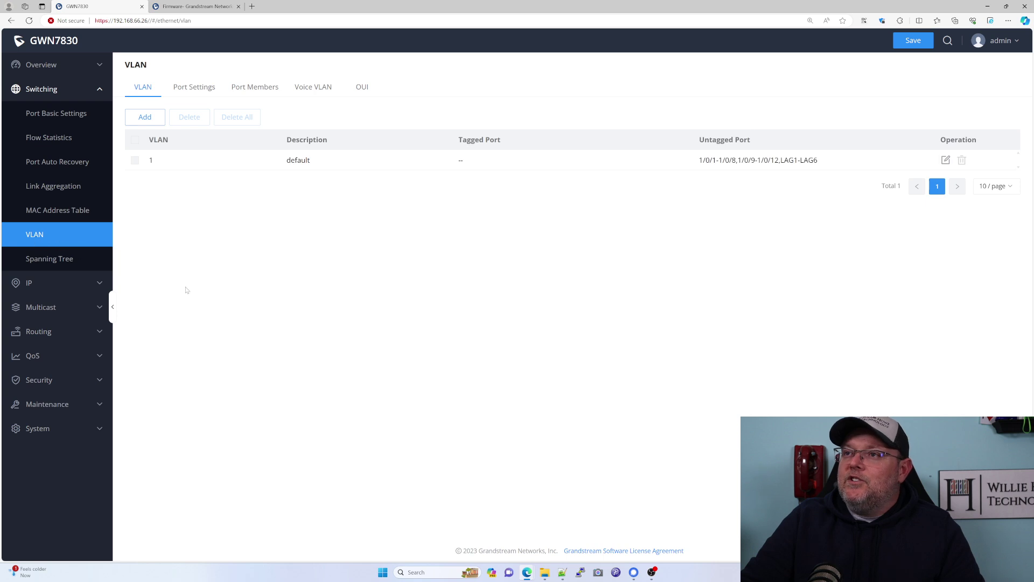
pyautogui.click(190, 93)
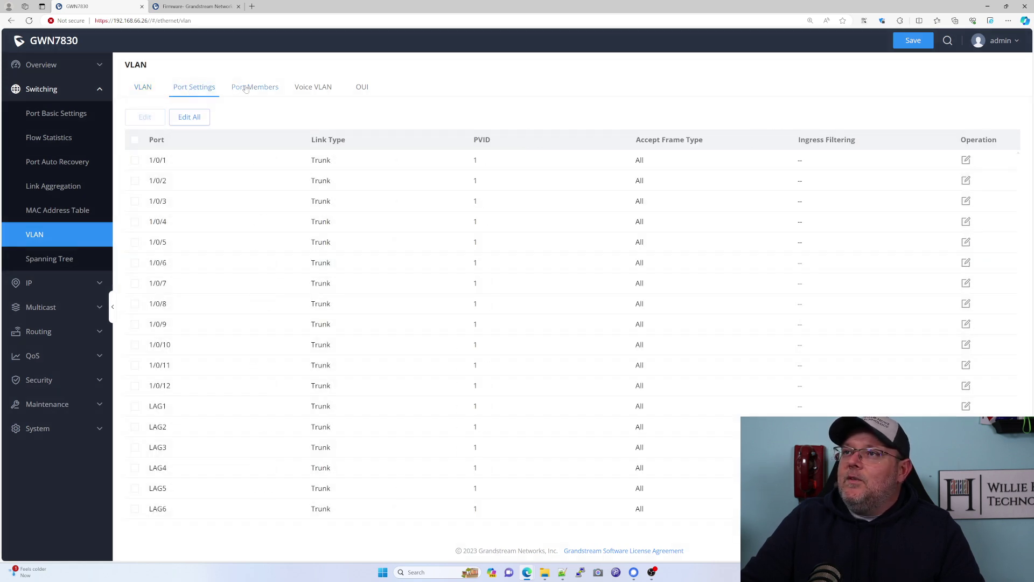
pyautogui.click(255, 88)
pyautogui.click(315, 88)
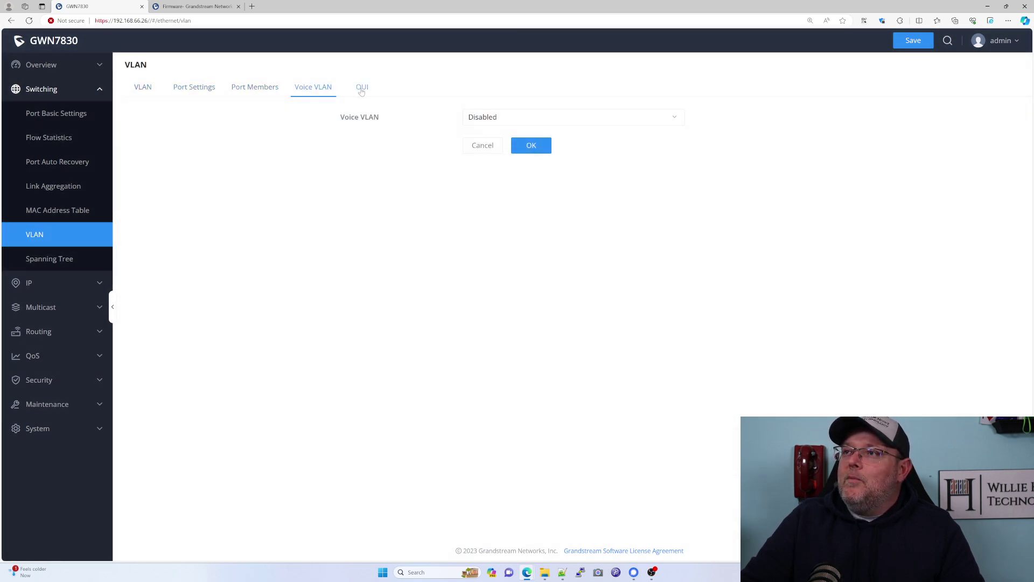
pyautogui.click(360, 87)
pyautogui.click(145, 92)
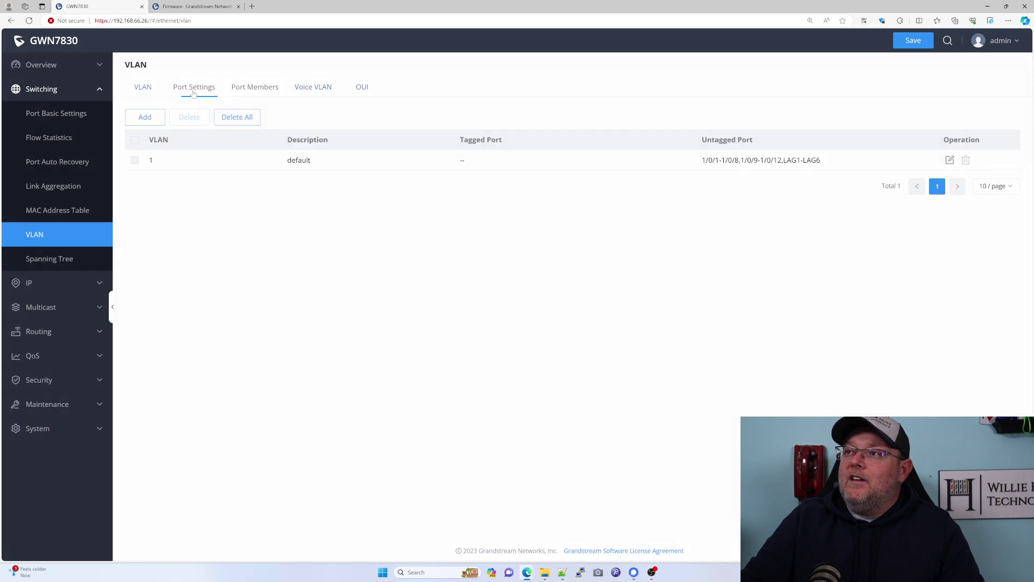
pyautogui.click(360, 88)
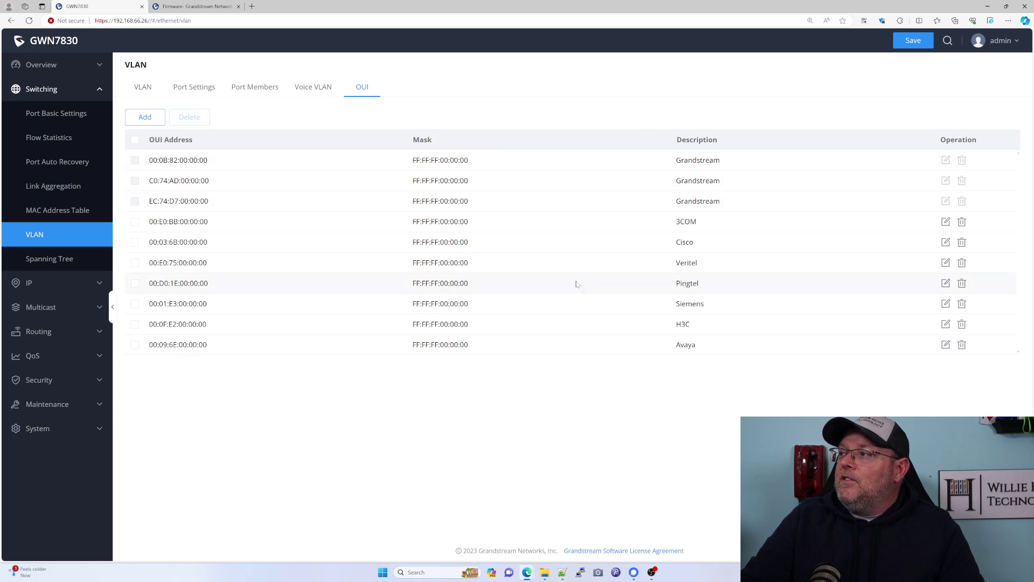
pyautogui.click(144, 90)
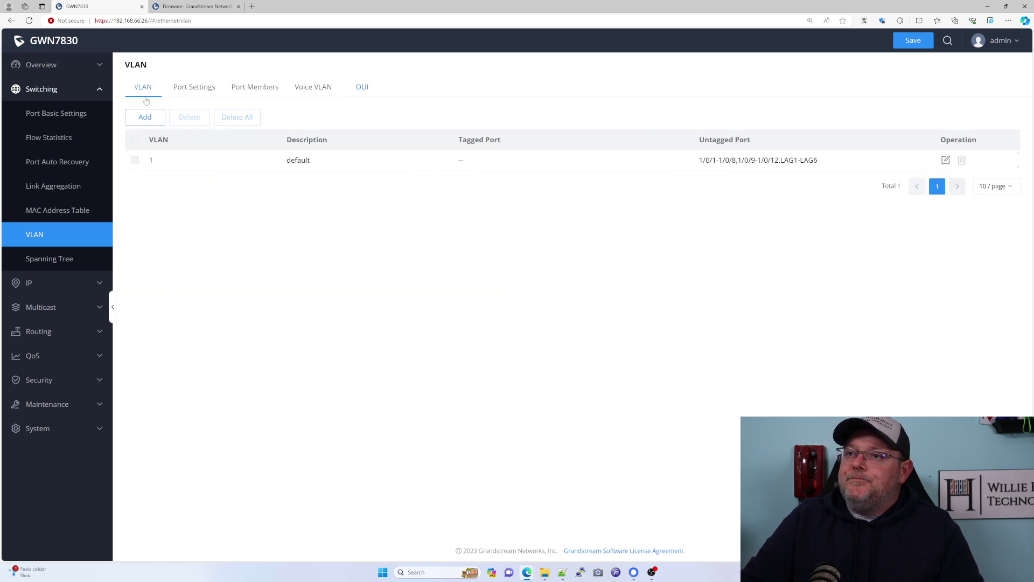
pyautogui.click(53, 263)
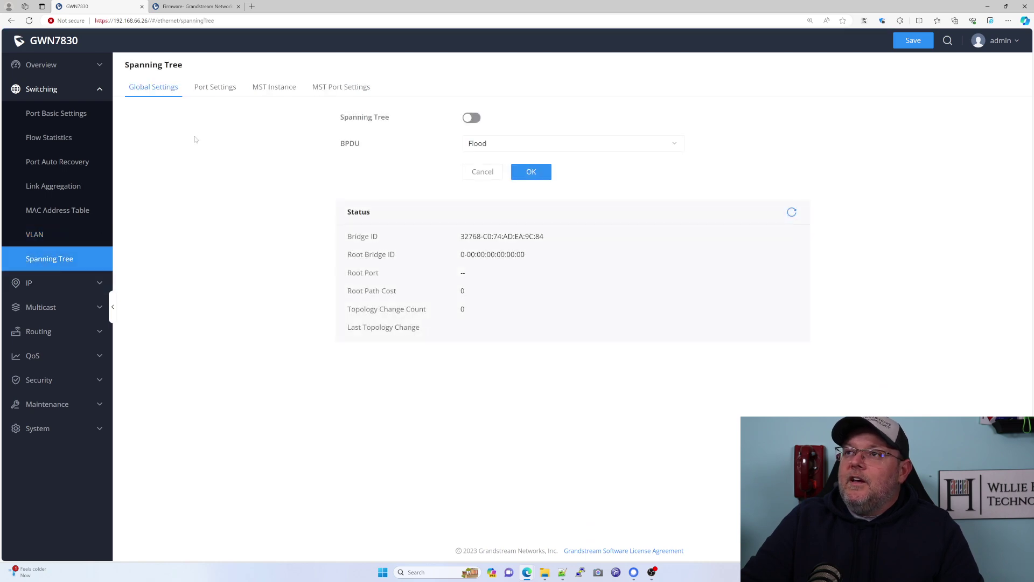
pyautogui.click(46, 278)
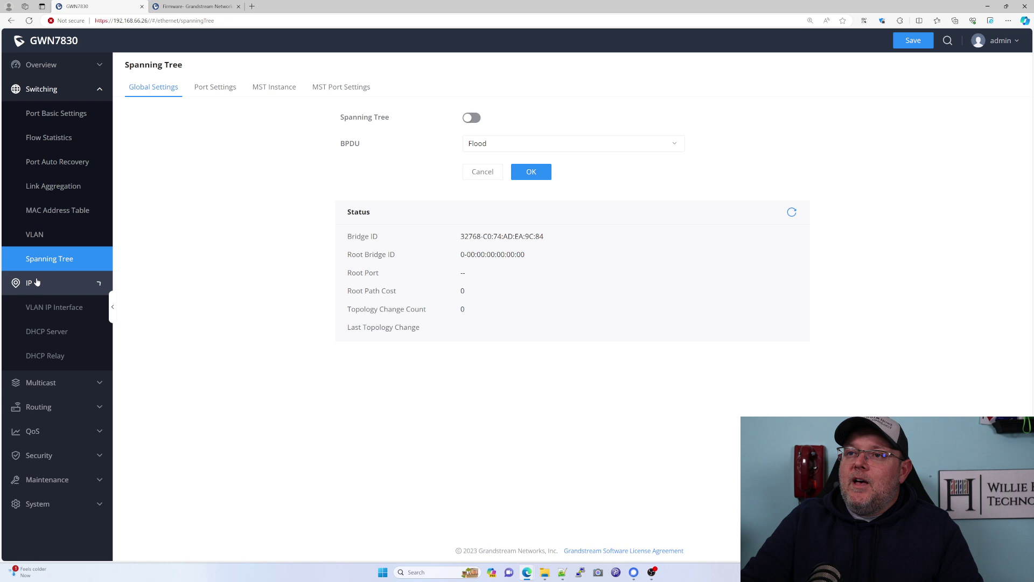
# Review VLAN IP Interface, DHCP Server, DHCP Relay, ARP Table and Neighbor Discovery filter options.
pyautogui.click(59, 313)
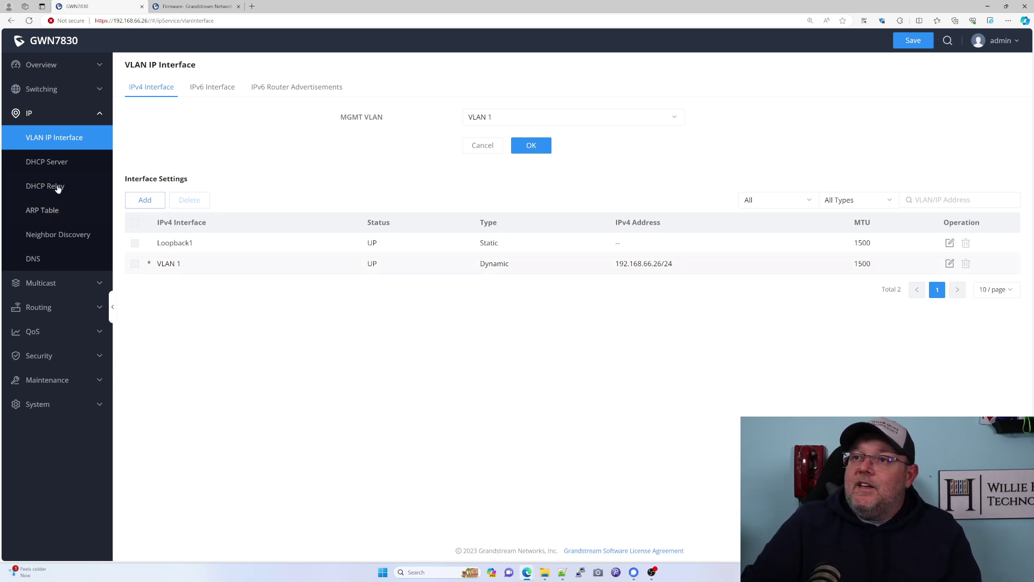
pyautogui.click(47, 169)
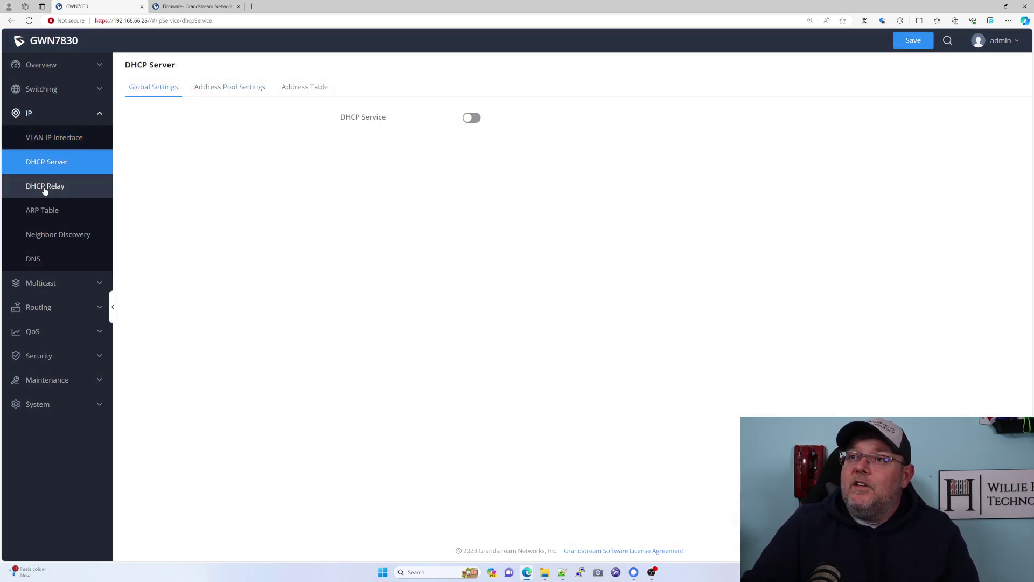
pyautogui.click(46, 188)
pyautogui.click(49, 214)
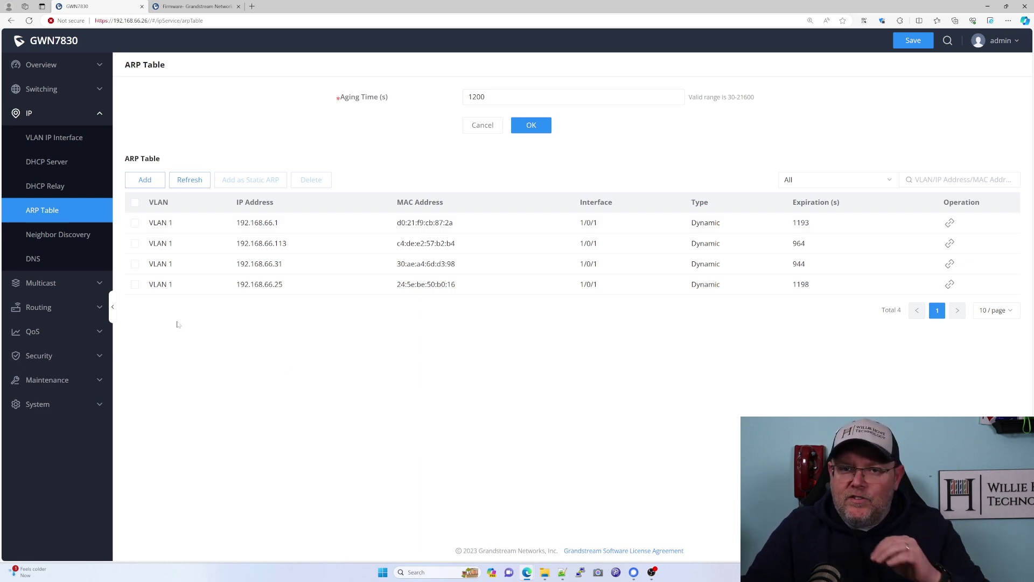
pyautogui.click(57, 237)
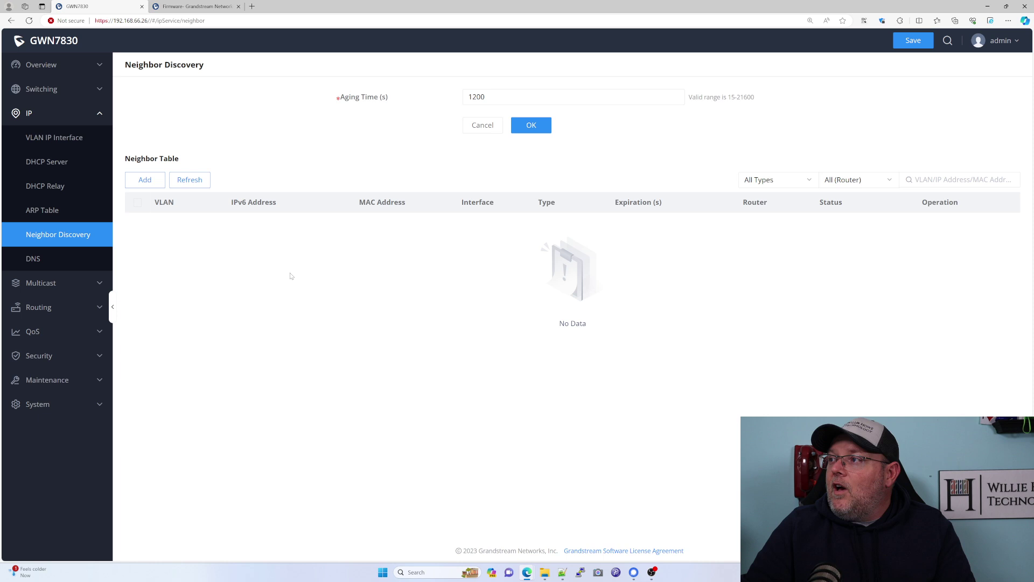
pyautogui.click(818, 186)
pyautogui.click(854, 182)
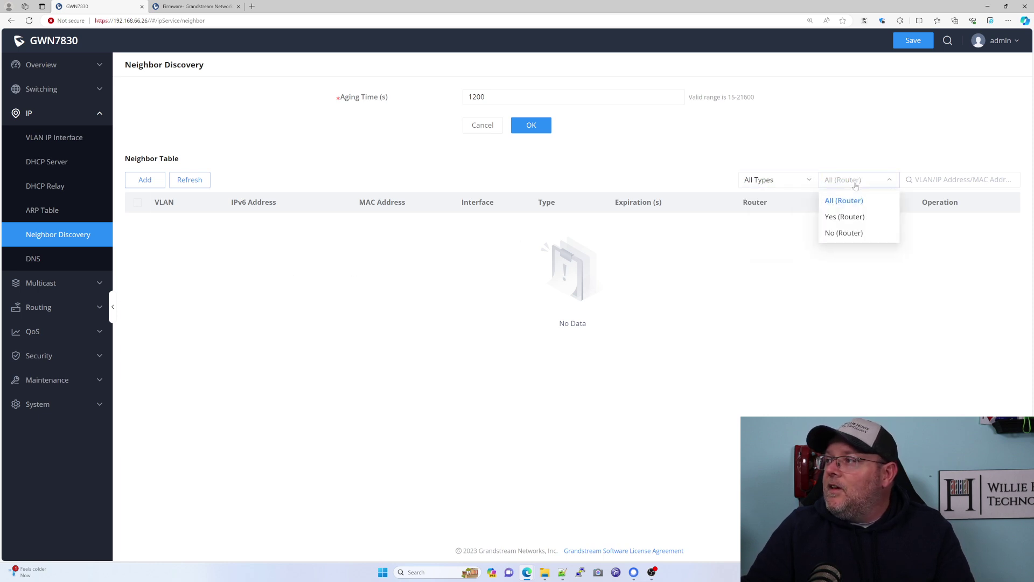
pyautogui.click(855, 184)
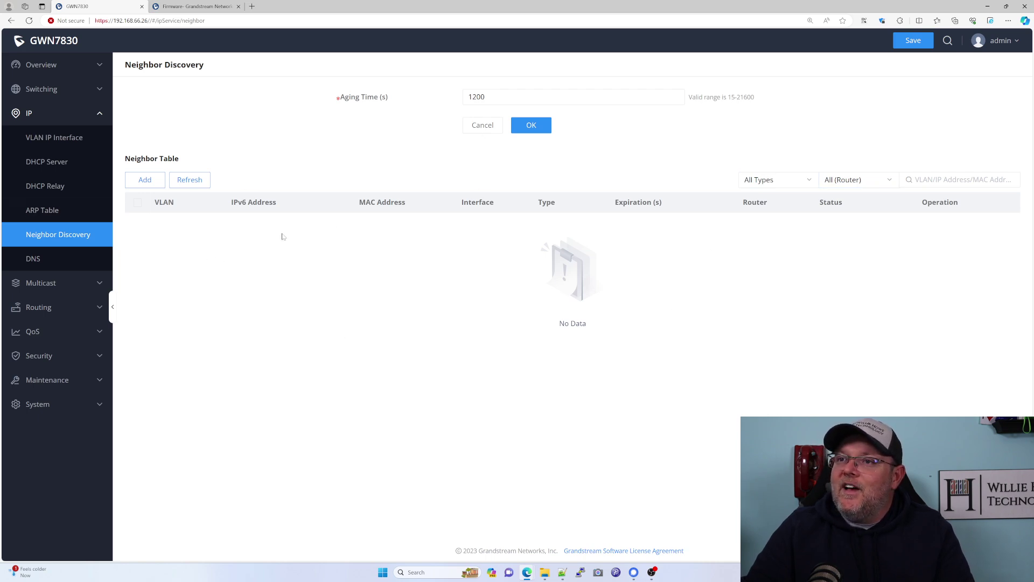
# Check the DNS global and domain mapping settings, then go to Multicast IGMP Snooping.
pyautogui.click(34, 261)
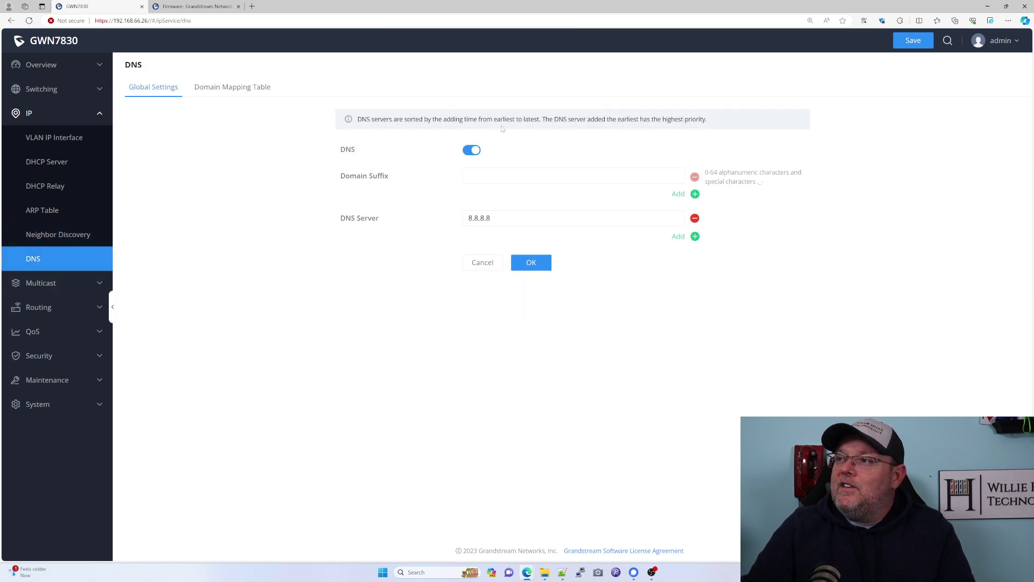
pyautogui.click(256, 91)
pyautogui.click(153, 90)
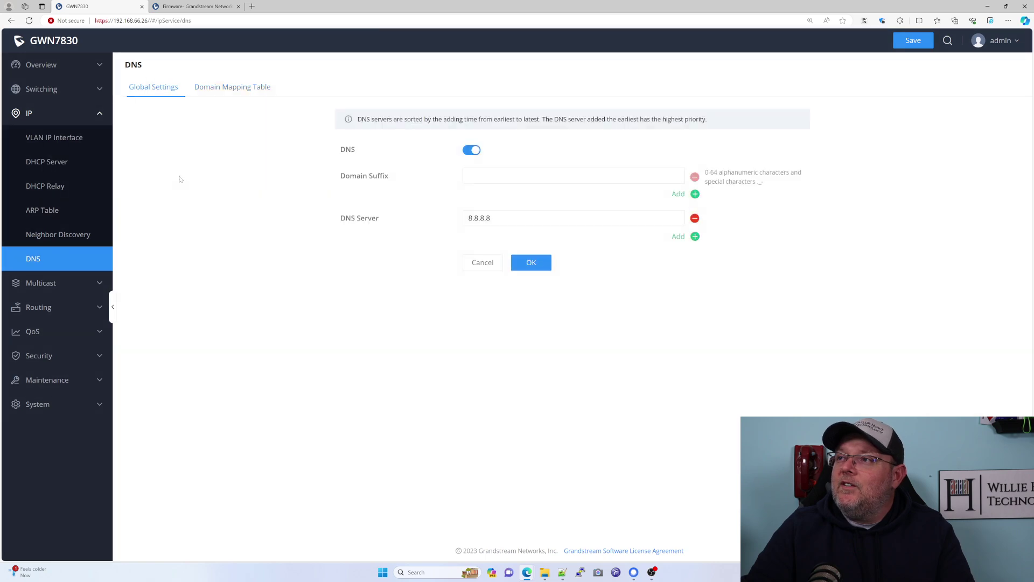
pyautogui.click(14, 286)
pyautogui.click(22, 306)
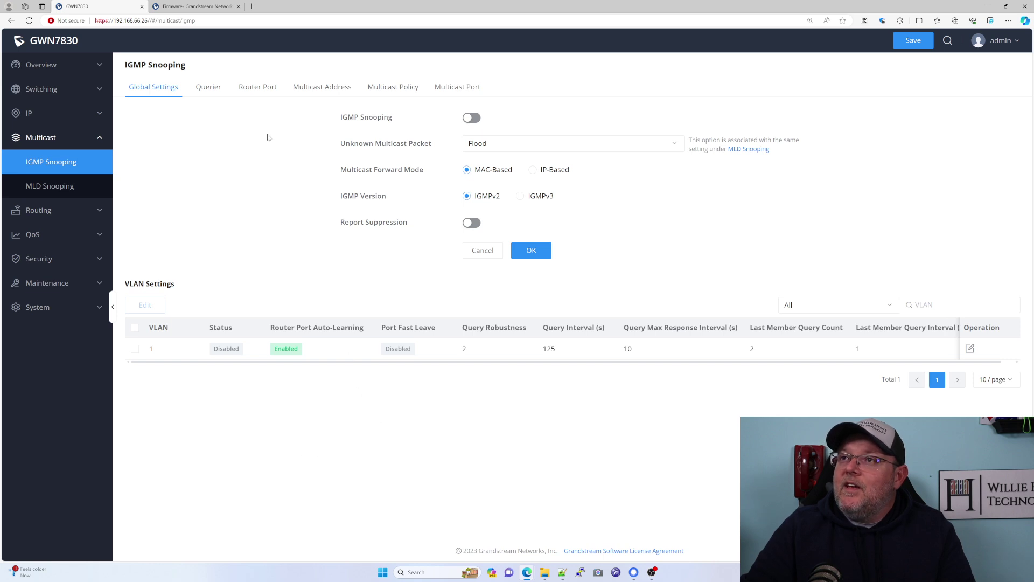
# Review the IGMP Snooping querier, router port, multicast address, policy and port tabs.
pyautogui.click(208, 93)
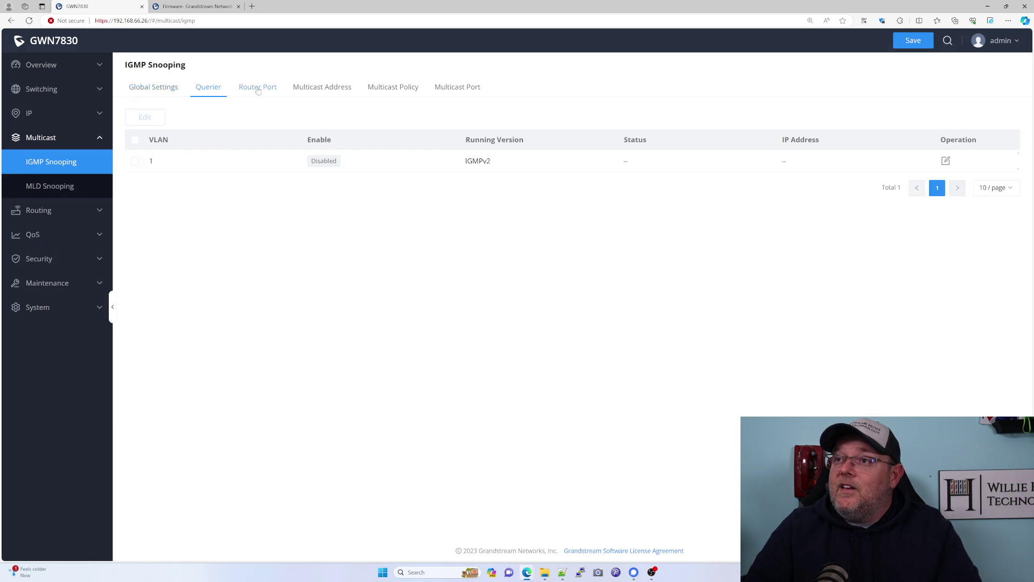
pyautogui.click(258, 89)
pyautogui.click(322, 88)
pyautogui.click(393, 87)
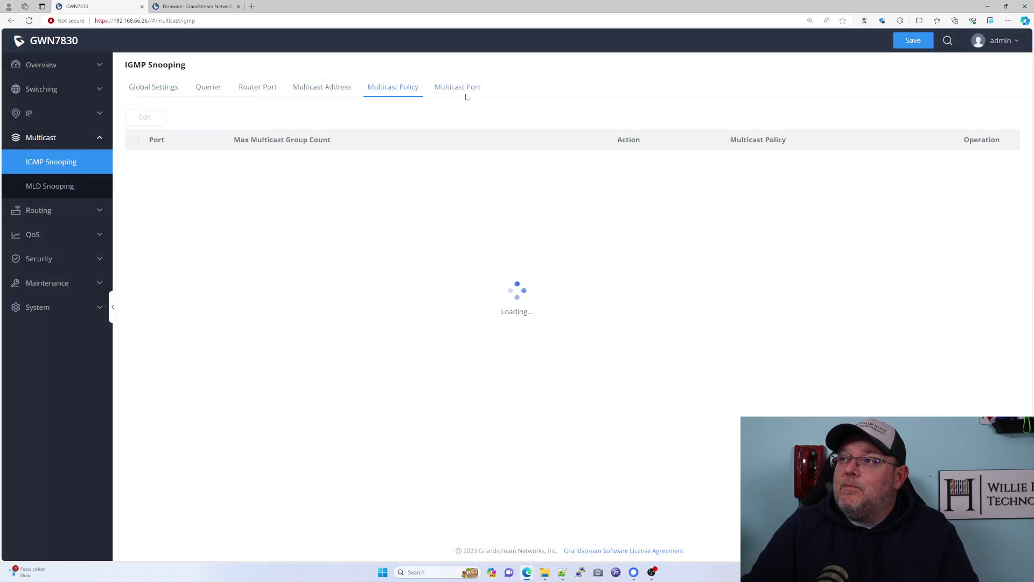
pyautogui.click(458, 88)
# Return to IGMP Global Settings, then view MLD Snooping (off, MLDv1) and expand Routing.
pyautogui.click(154, 88)
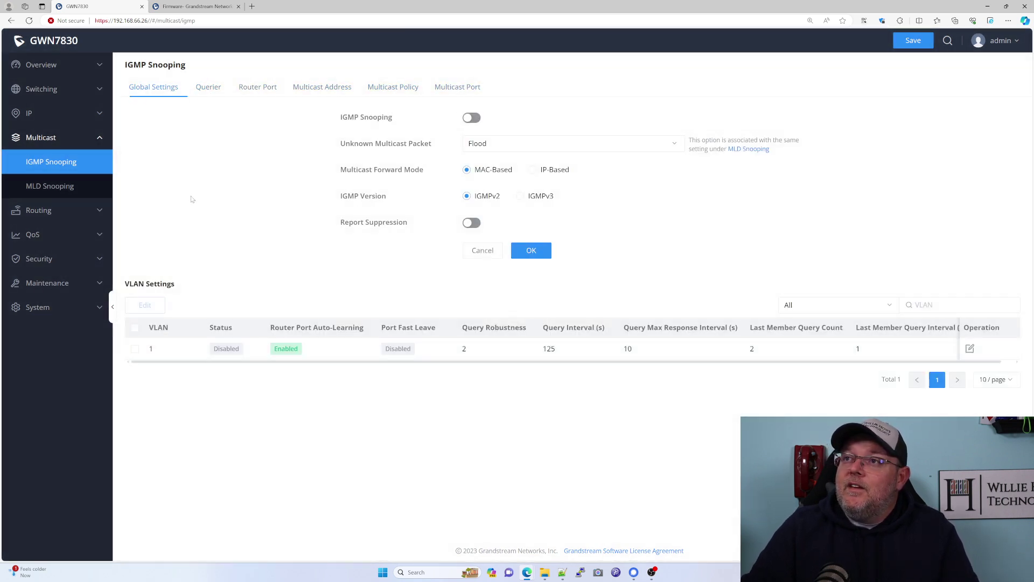
pyautogui.click(54, 189)
pyautogui.click(49, 210)
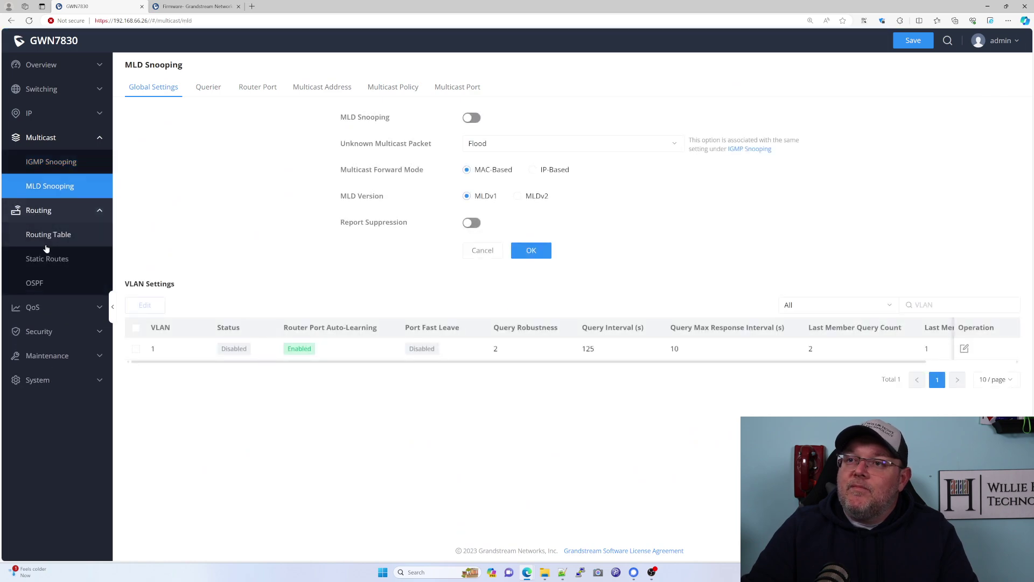
# Review the IPv4 routing table, static routes, and the OSPF area and interface tabs.
pyautogui.click(47, 237)
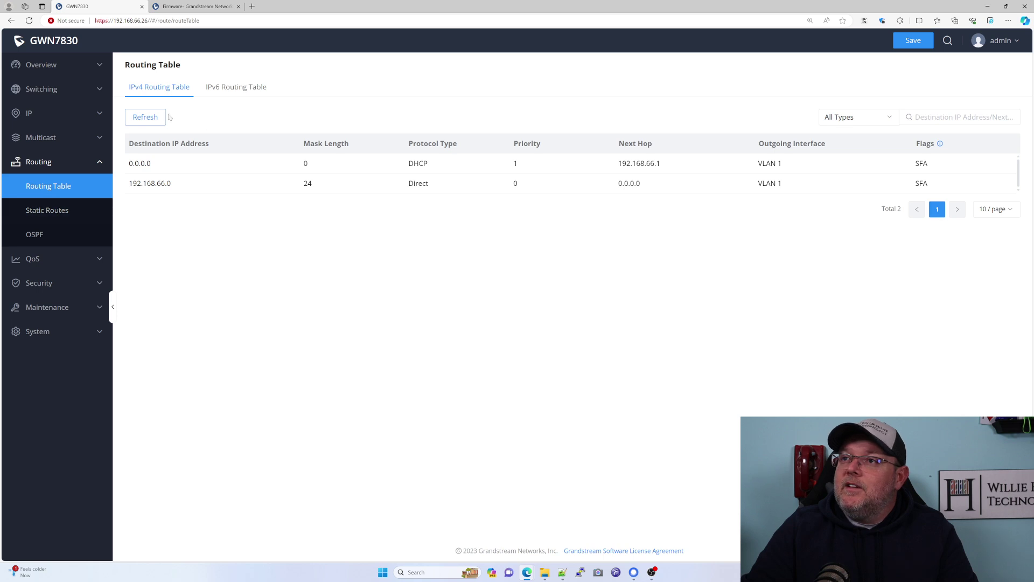
pyautogui.click(51, 212)
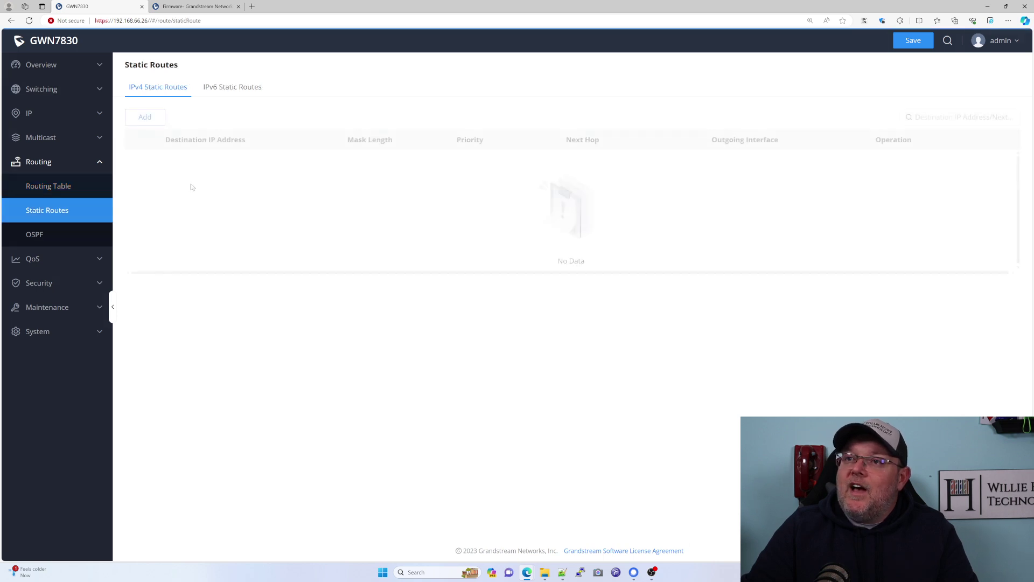
pyautogui.click(35, 235)
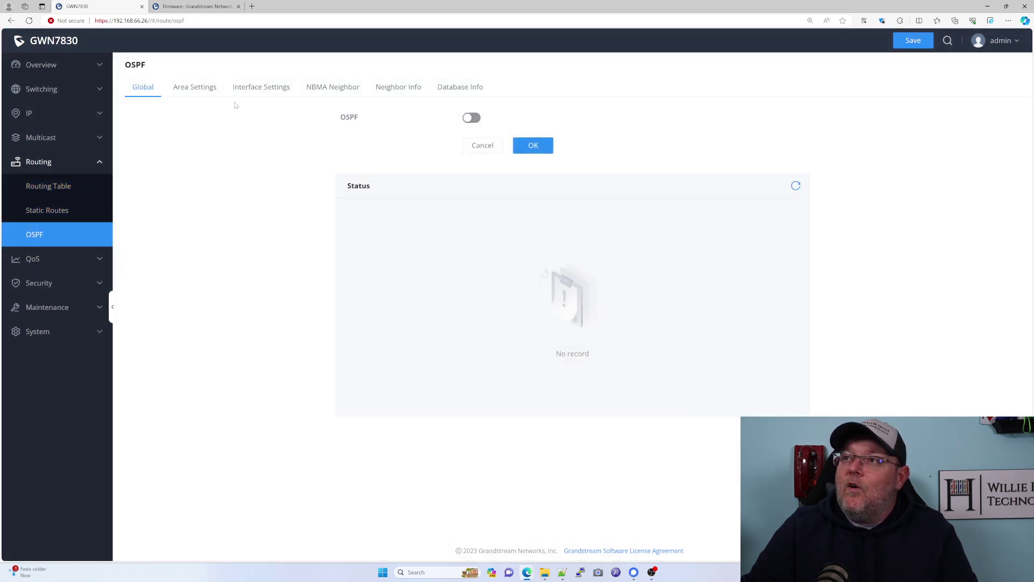
pyautogui.click(200, 88)
pyautogui.click(261, 87)
pyautogui.click(141, 87)
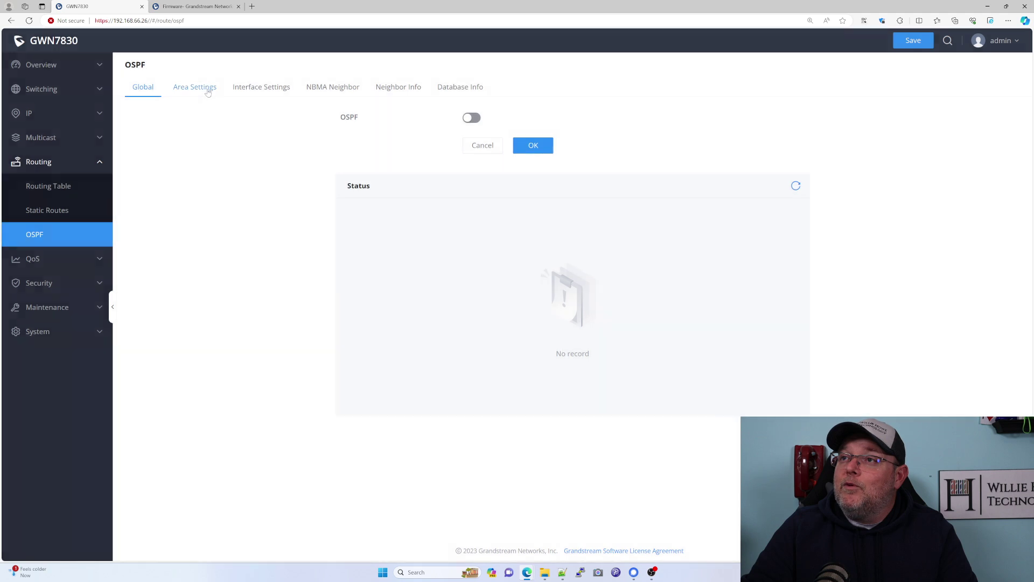
# Check the OSPF area list, NBMA neighbor, neighbor and database tabs, ending on Global.
pyautogui.click(203, 90)
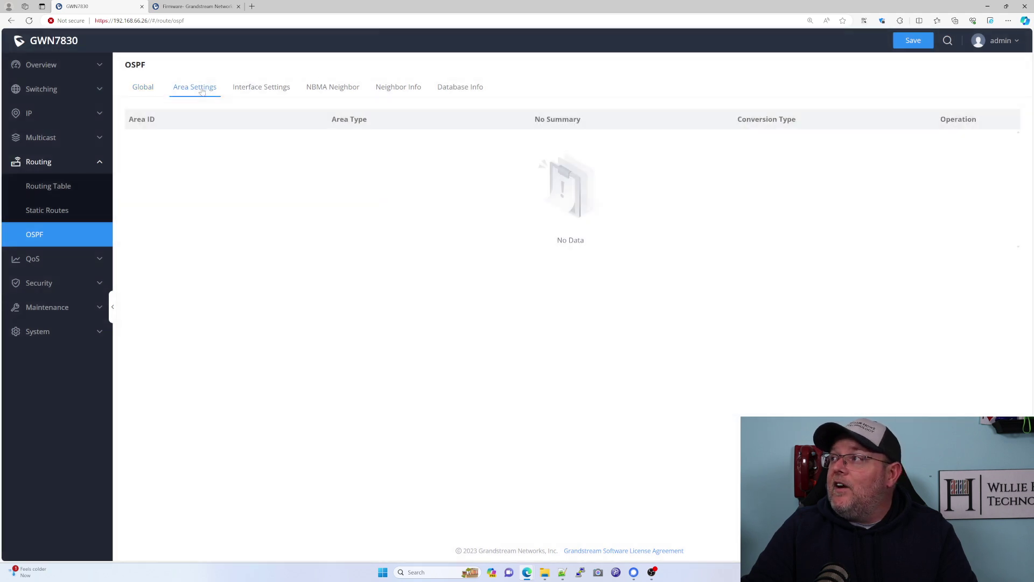
pyautogui.click(150, 91)
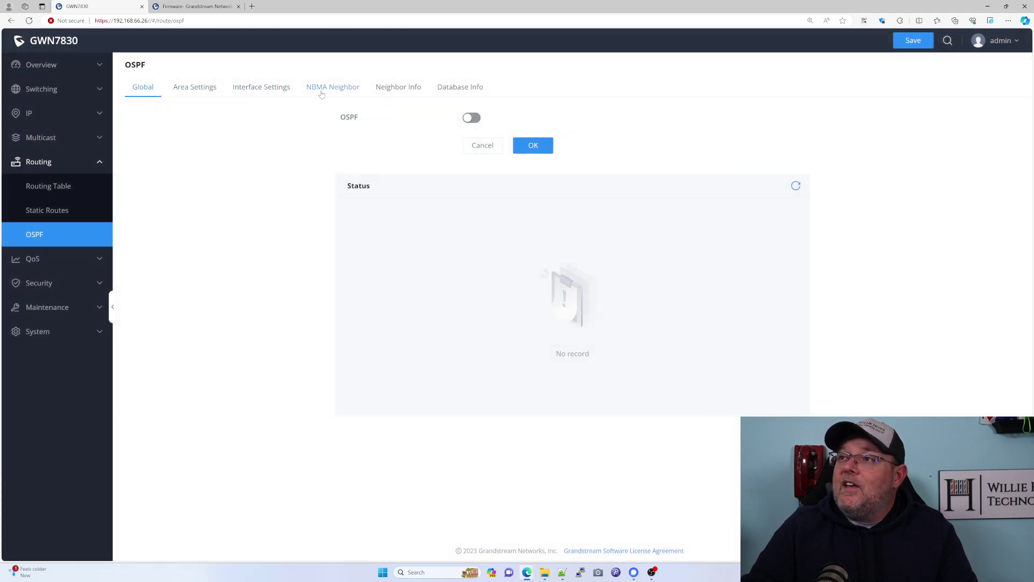
pyautogui.click(333, 92)
pyautogui.click(393, 88)
pyautogui.click(455, 91)
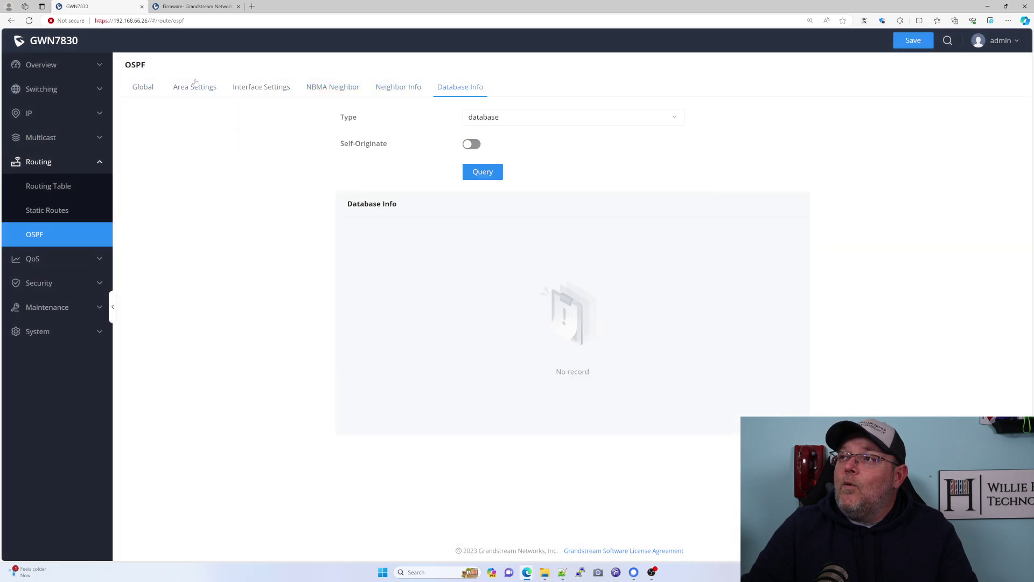
pyautogui.click(142, 90)
pyautogui.click(41, 162)
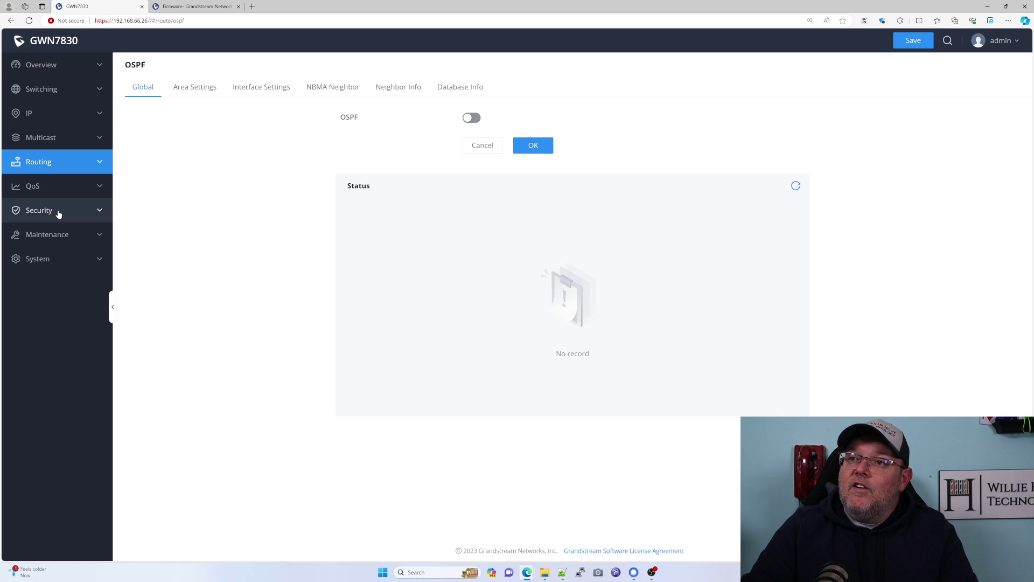
# Review QoS port priority and the 802.1p, DSCP and IP to CoS priority mappings.
pyautogui.click(42, 190)
pyautogui.click(46, 210)
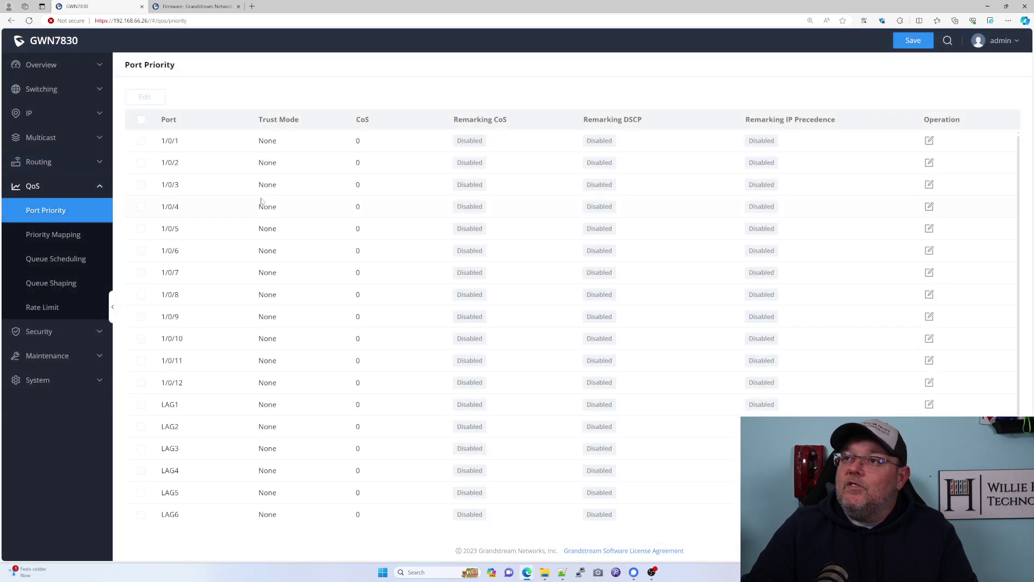
pyautogui.click(48, 236)
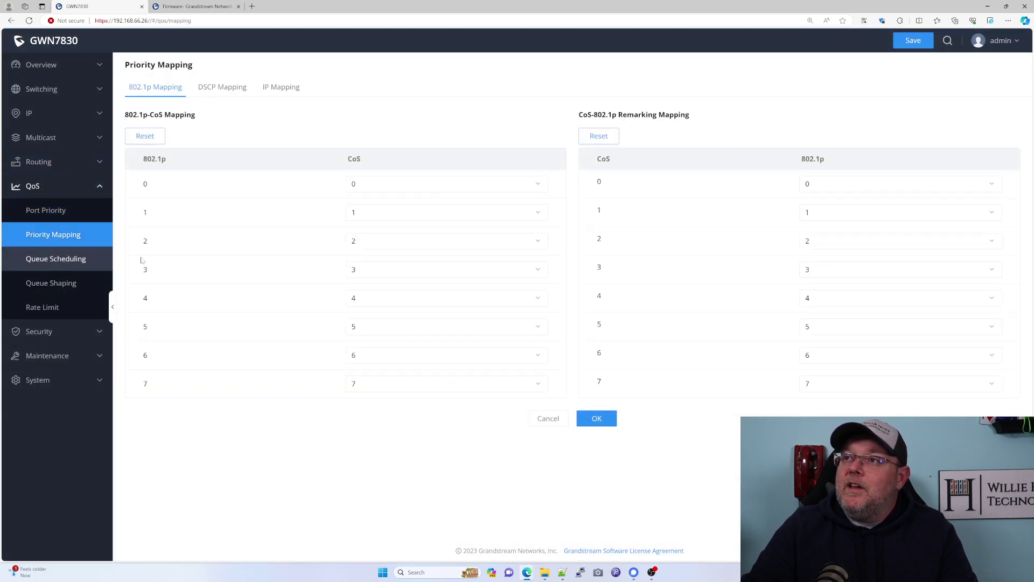
pyautogui.click(221, 88)
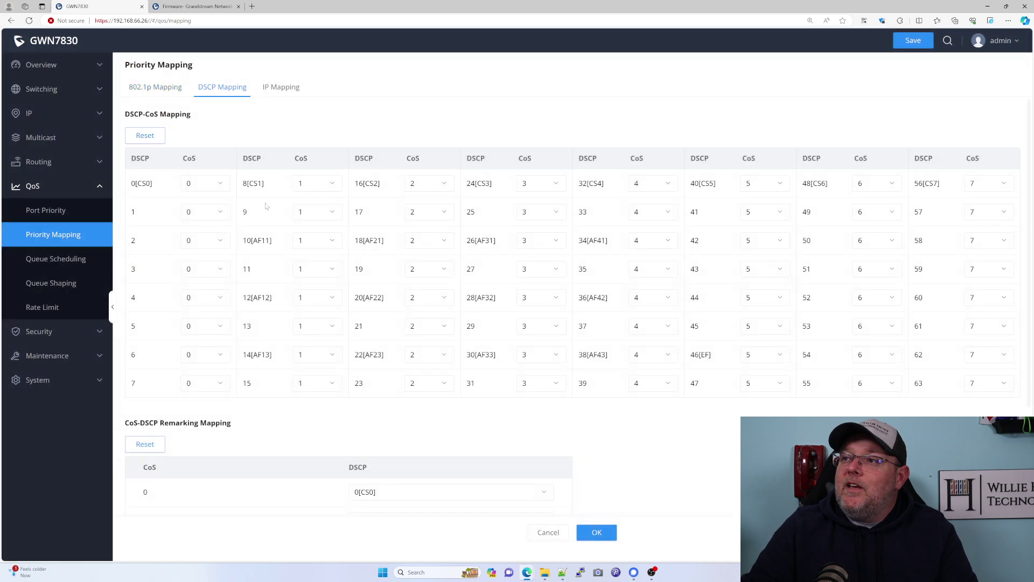
pyautogui.click(270, 89)
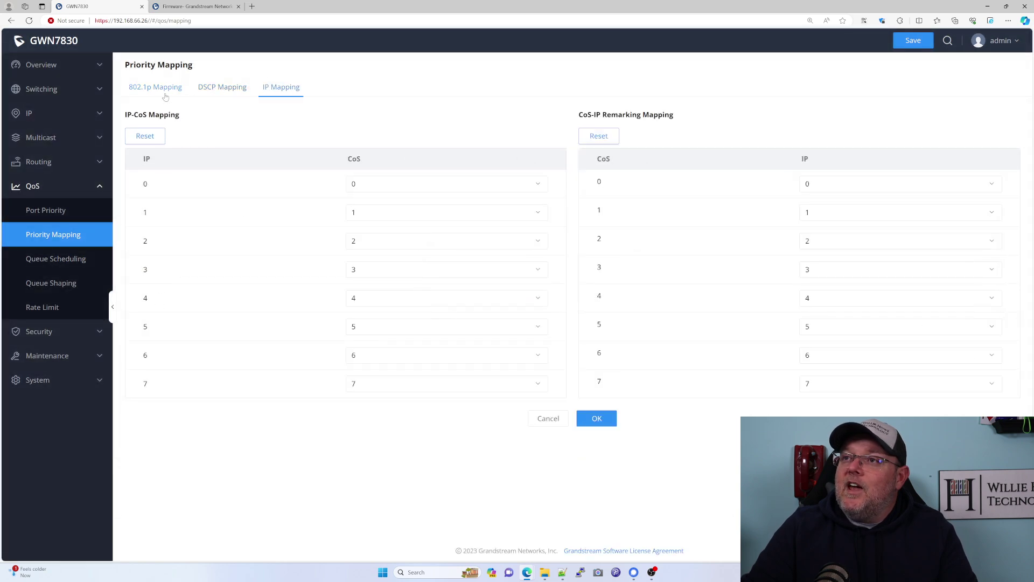
pyautogui.click(159, 94)
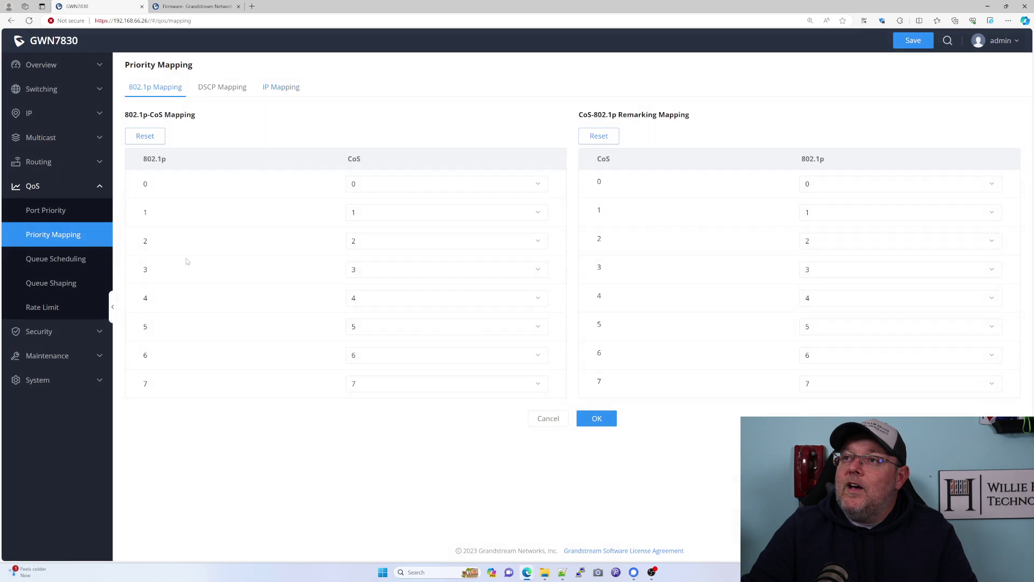
# Review queue scheduling, queue shaping and rate limits, then go to Security > Storm Control.
pyautogui.click(64, 260)
pyautogui.click(59, 283)
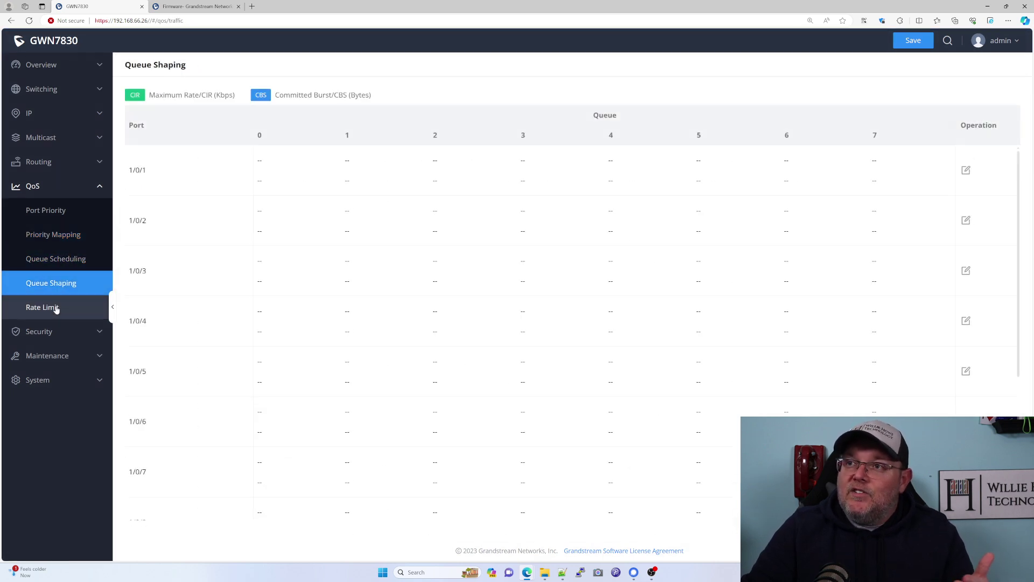
pyautogui.click(56, 308)
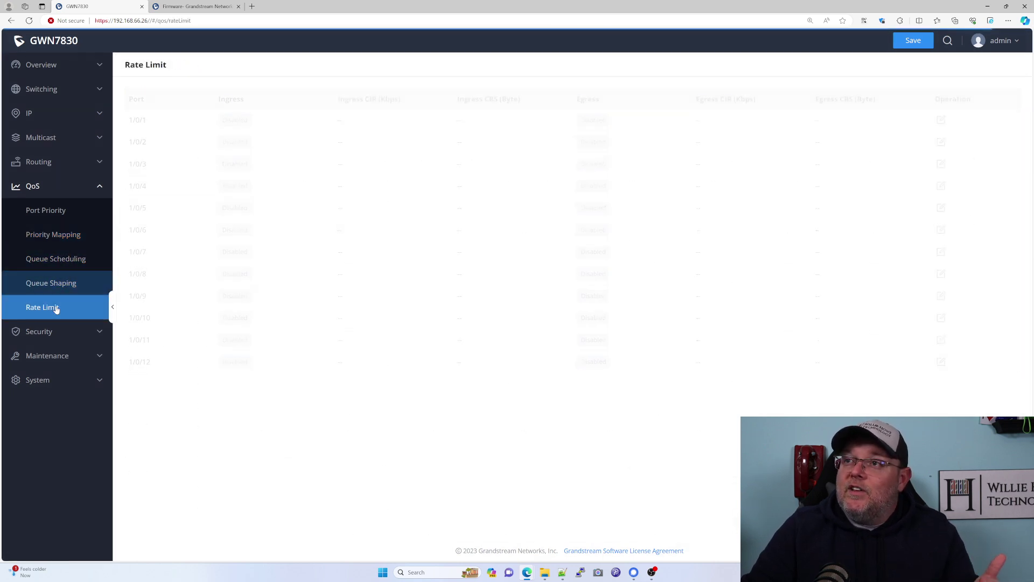
pyautogui.click(40, 190)
pyautogui.click(46, 211)
pyautogui.click(53, 239)
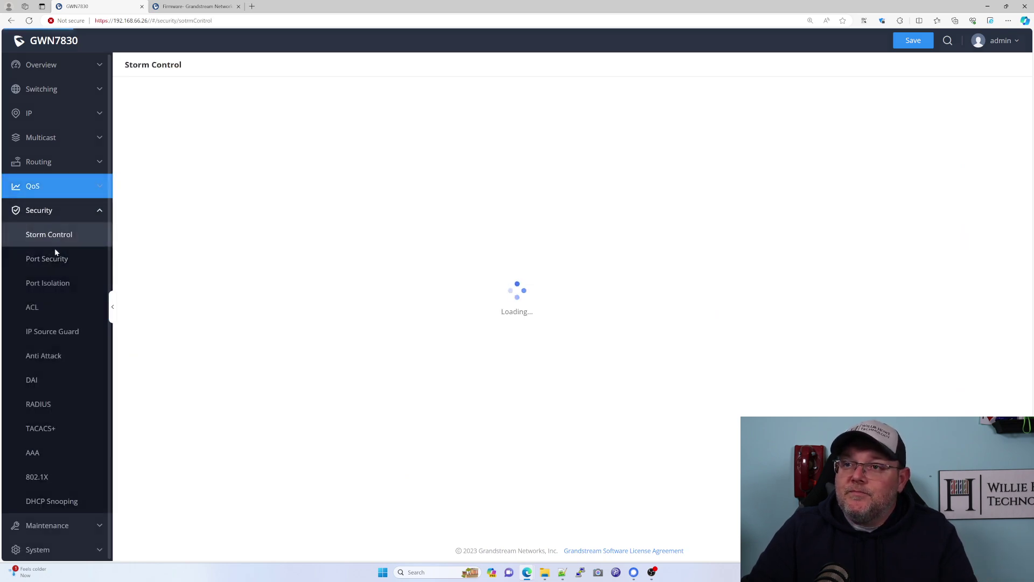
# Review the port security, port isolation, ACL, IP Source Guard and anti-attack pages.
pyautogui.click(54, 259)
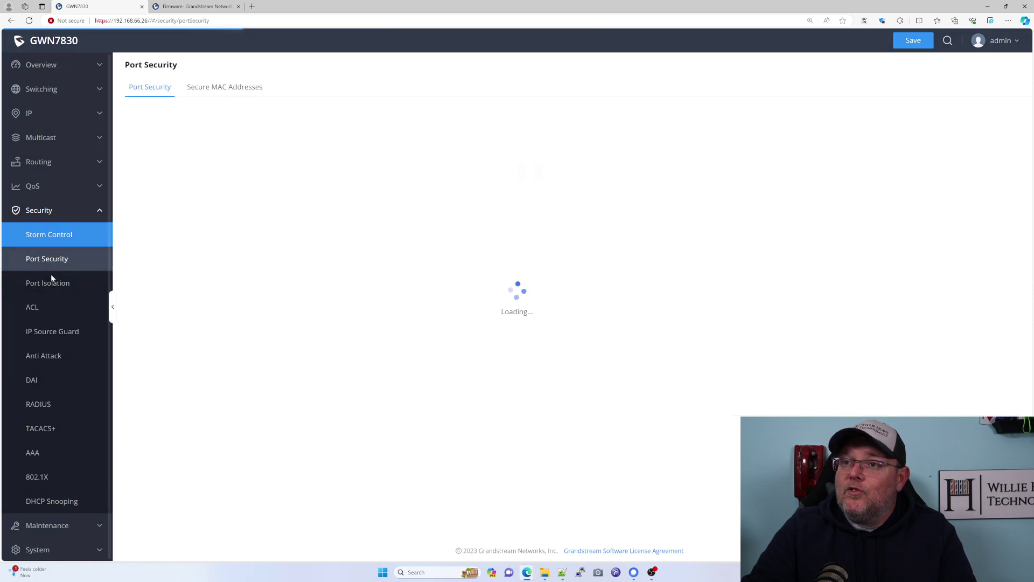
pyautogui.click(48, 290)
pyautogui.click(39, 308)
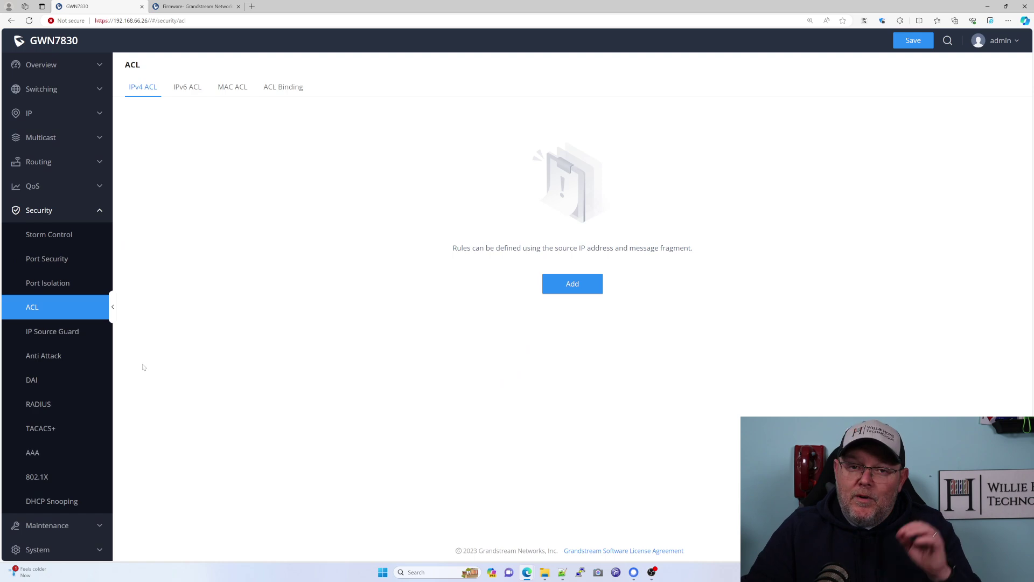
pyautogui.click(58, 332)
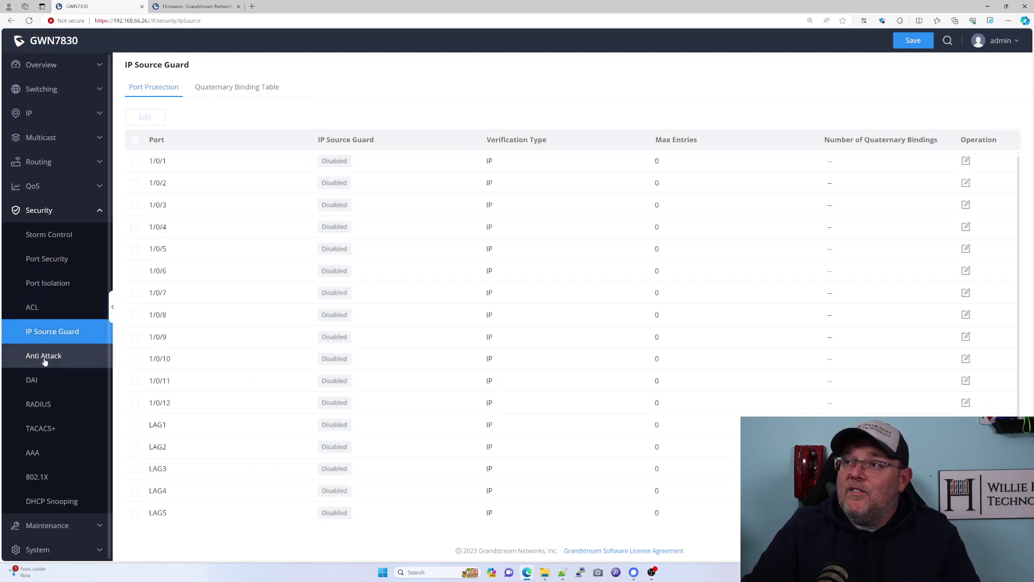
pyautogui.click(41, 362)
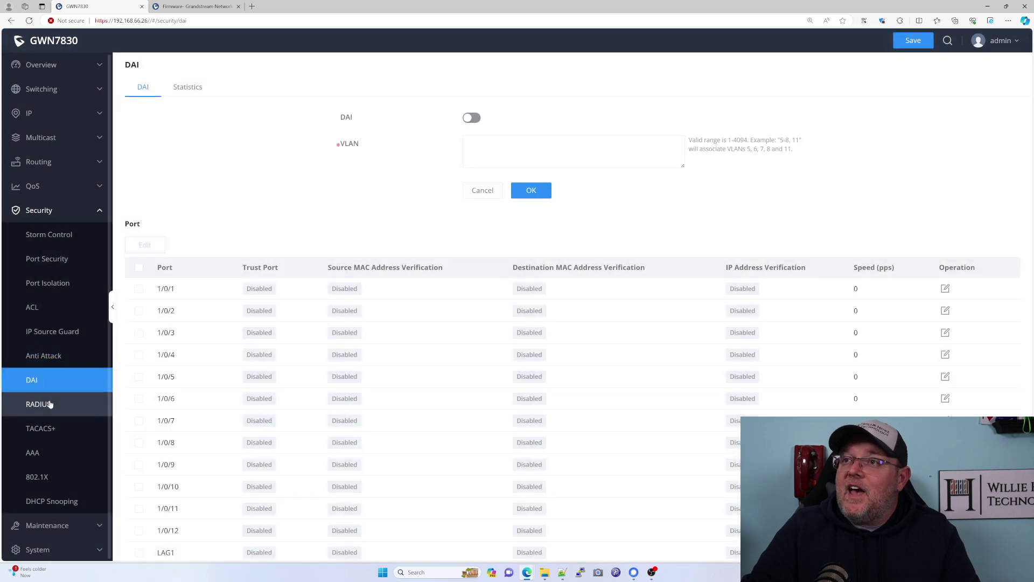
# Review the RADIUS, TACACS+, AAA and 802.1X authentication settings.
pyautogui.click(50, 404)
pyautogui.click(48, 428)
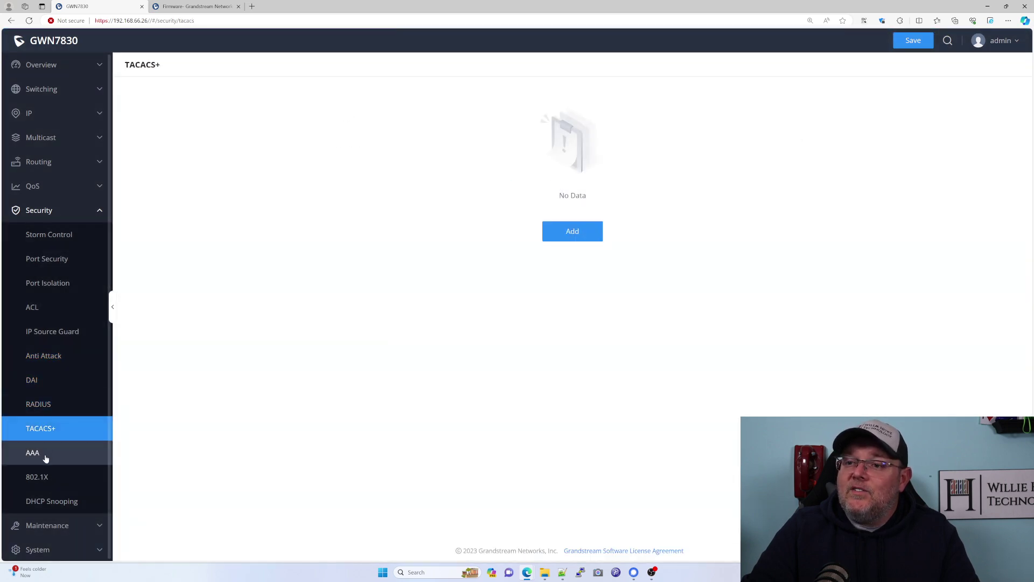
pyautogui.click(47, 453)
pyautogui.click(57, 481)
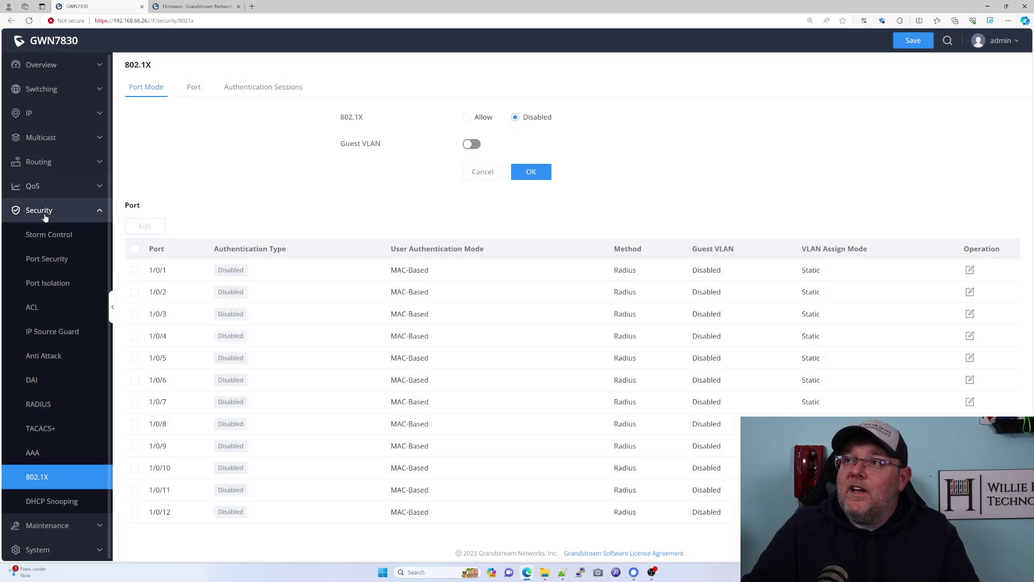
# Check Maintenance's firmware Upgrade page and the Diagnostics event logs.
pyautogui.click(46, 215)
pyautogui.click(47, 234)
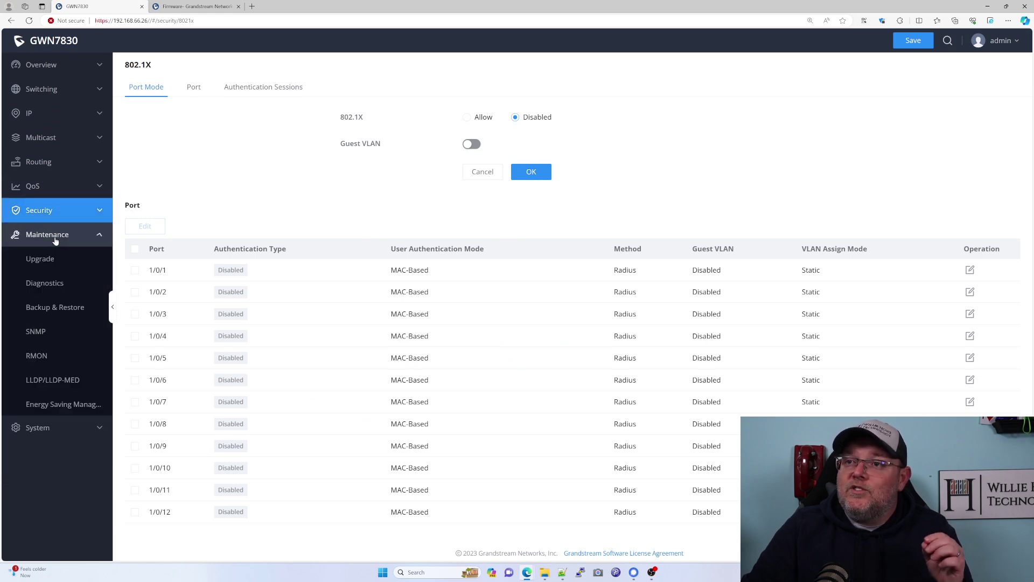
pyautogui.click(48, 260)
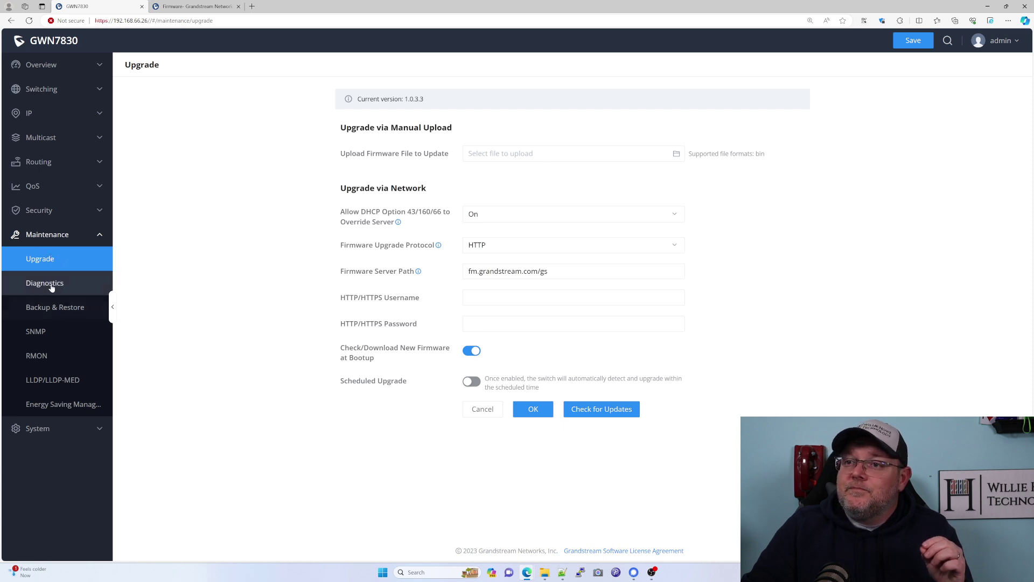
pyautogui.click(46, 283)
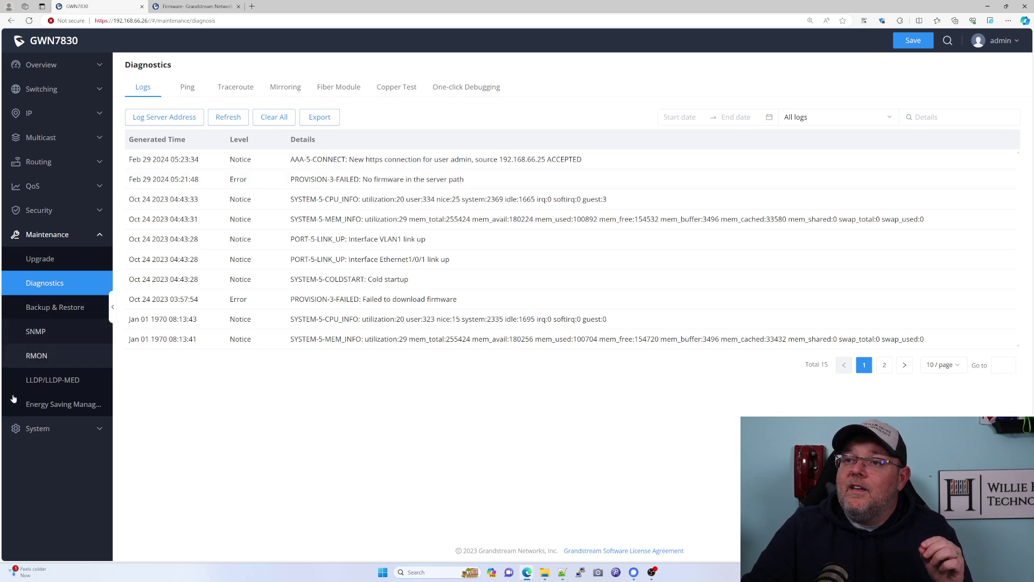
# Set the system time zone to (UTC-6:00) Central Time, save it, and go to Access Control.
pyautogui.click(43, 429)
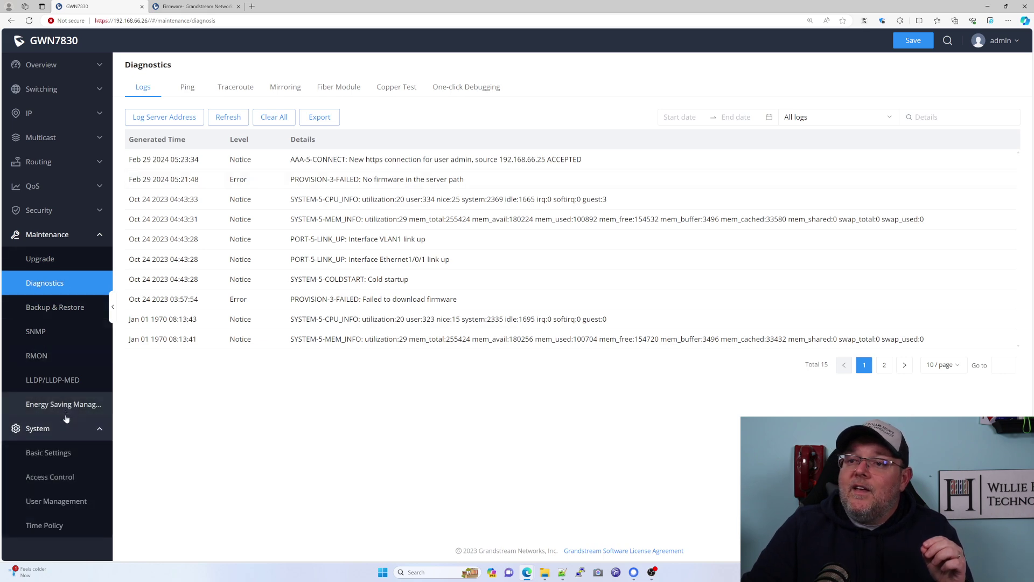
pyautogui.click(51, 457)
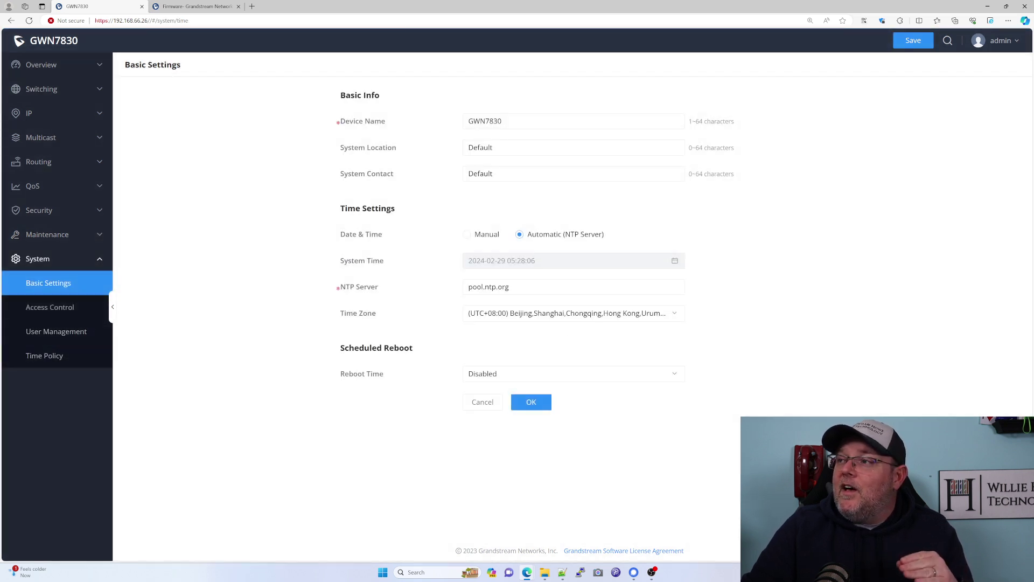
pyautogui.click(571, 313)
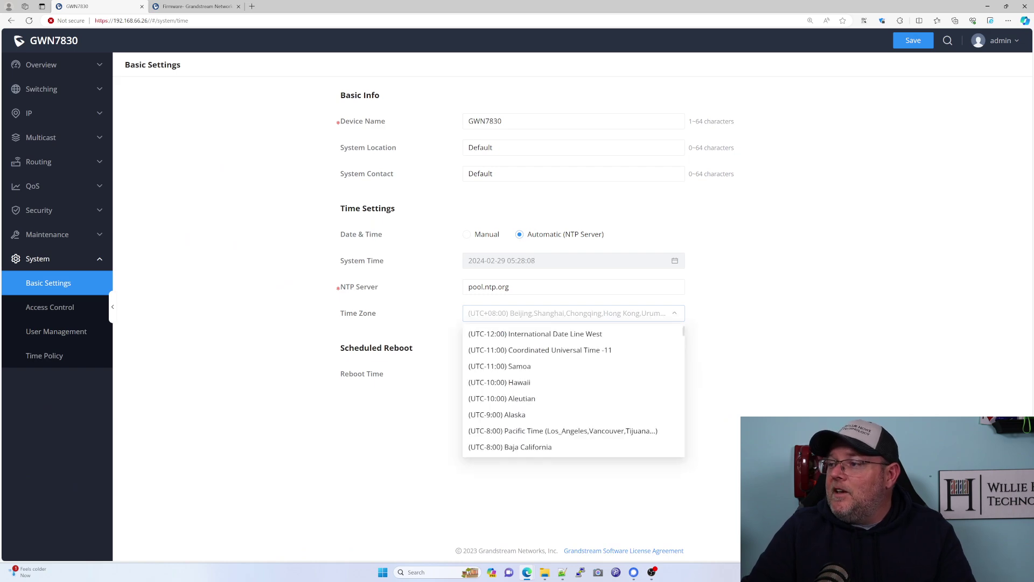
pyautogui.scroll(-3, 555, 416)
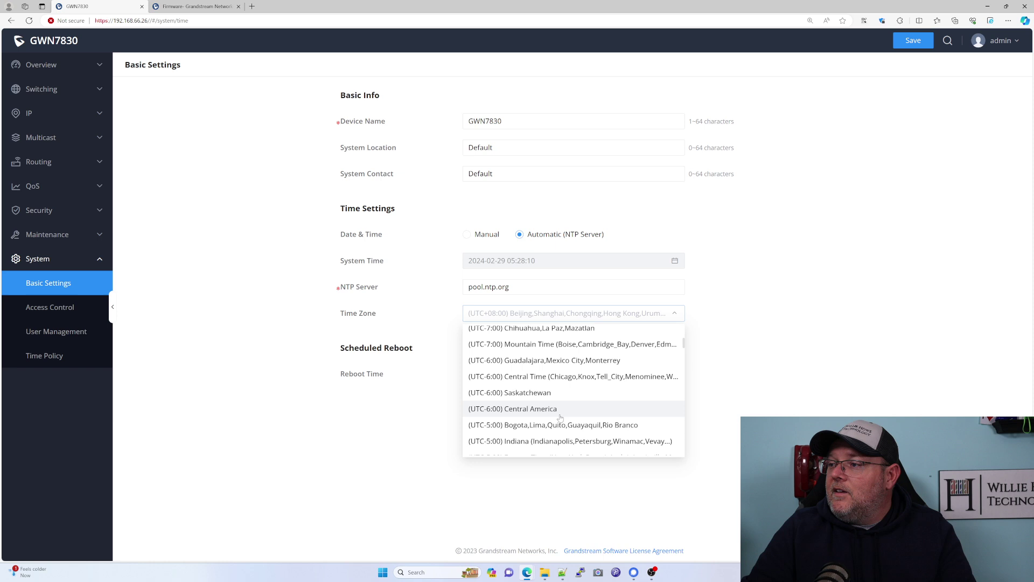
pyautogui.scroll(-3, 560, 418)
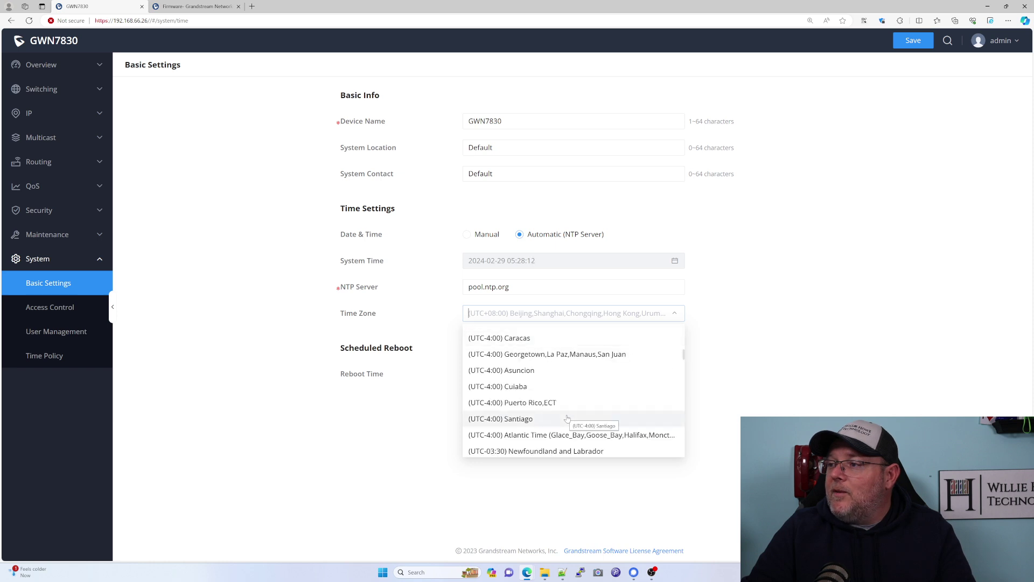
pyautogui.scroll(2, 567, 418)
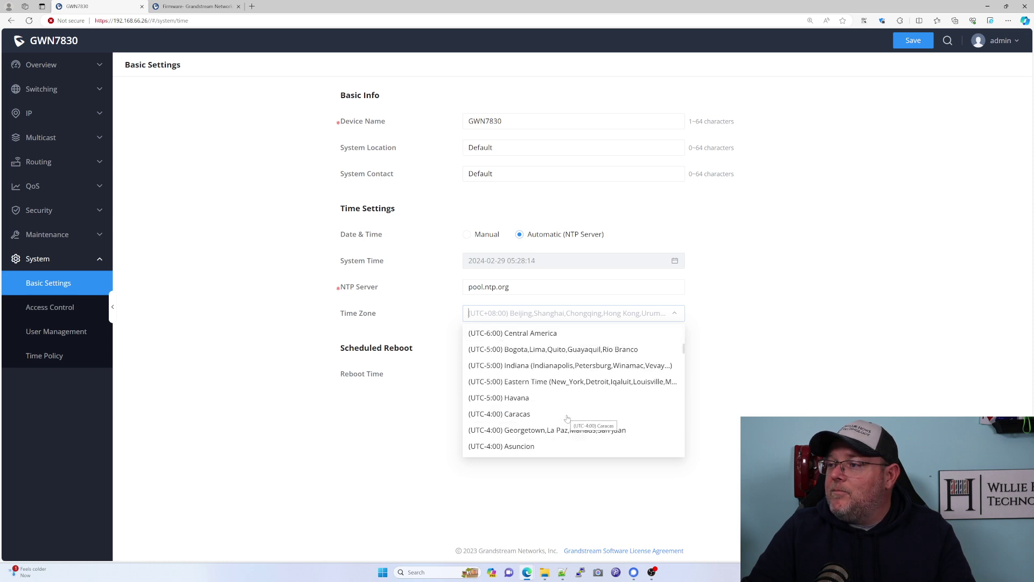
pyautogui.scroll(2, 576, 401)
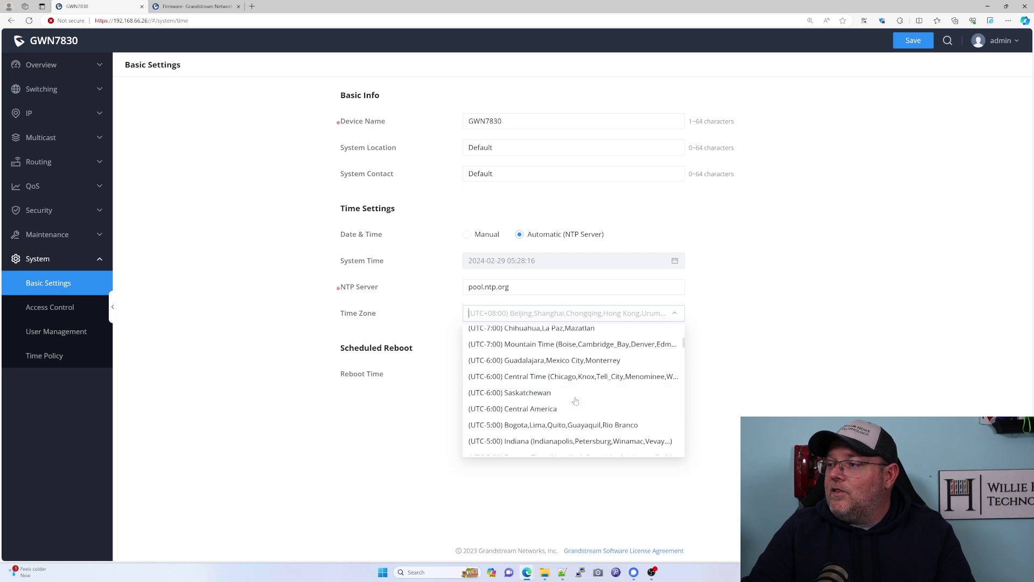
pyautogui.click(551, 379)
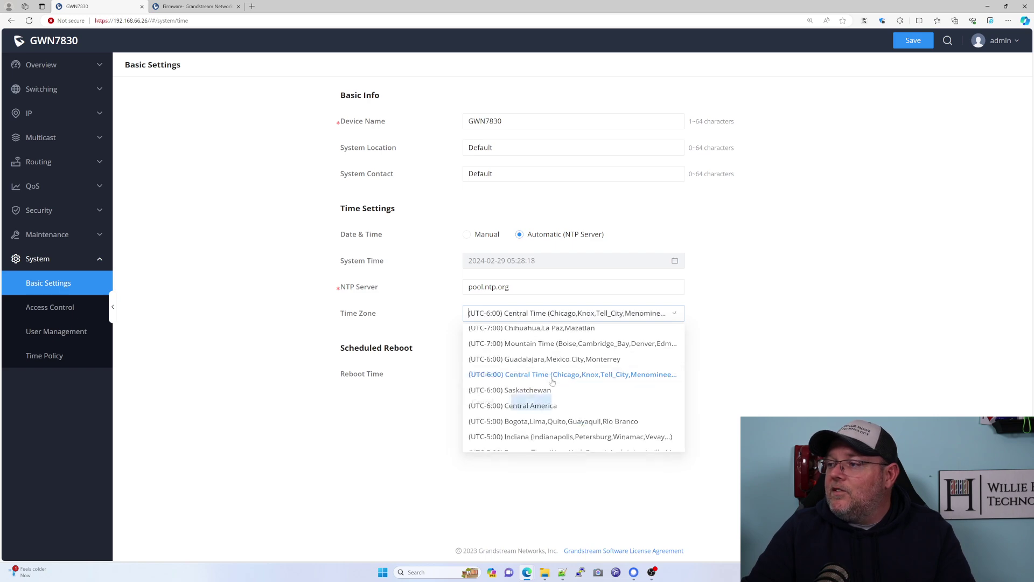
pyautogui.click(537, 405)
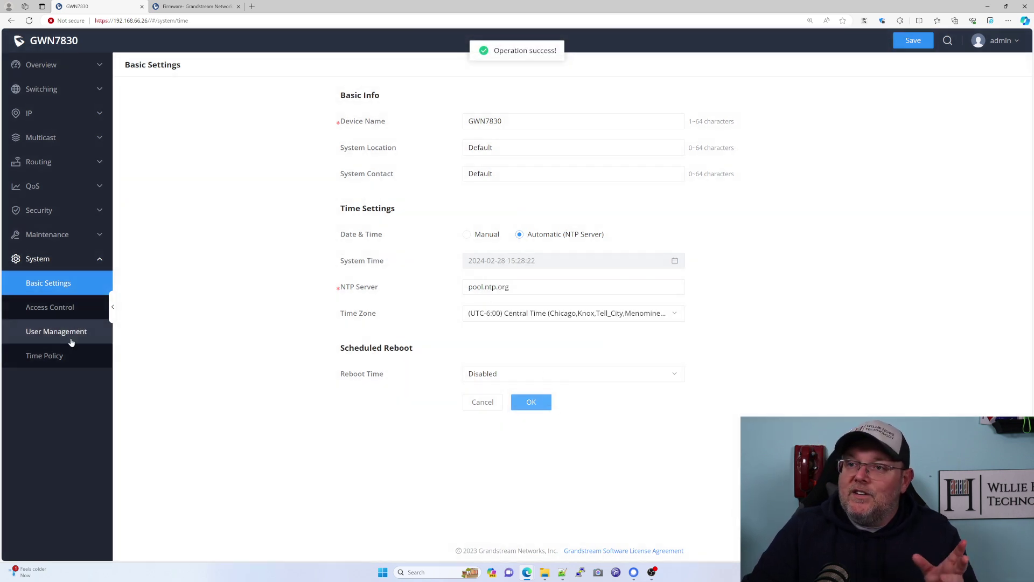
pyautogui.click(46, 309)
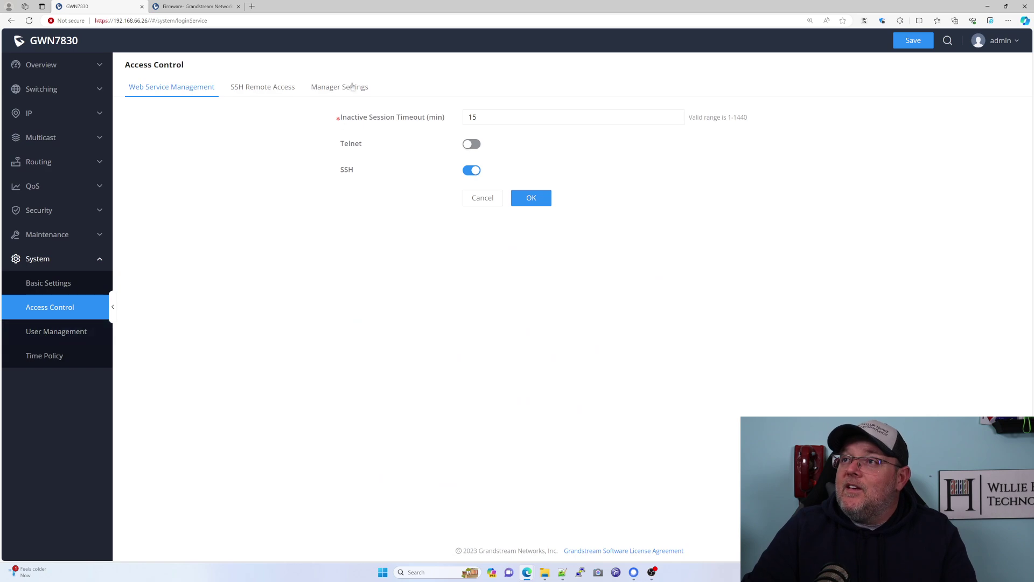
# Browse the SSH remote access and manager settings tabs, then save with SSH turned off.
pyautogui.click(280, 90)
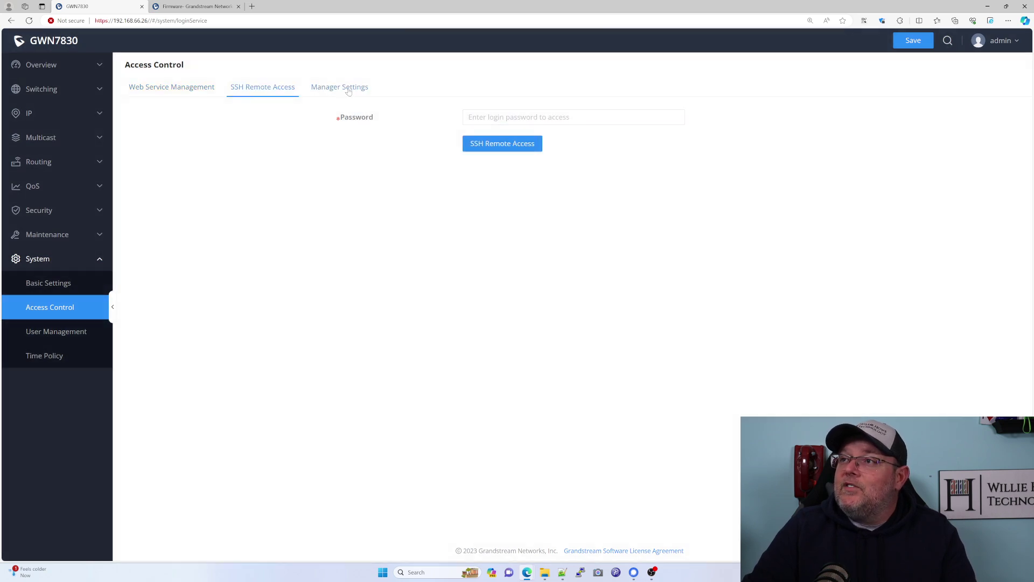
pyautogui.click(348, 90)
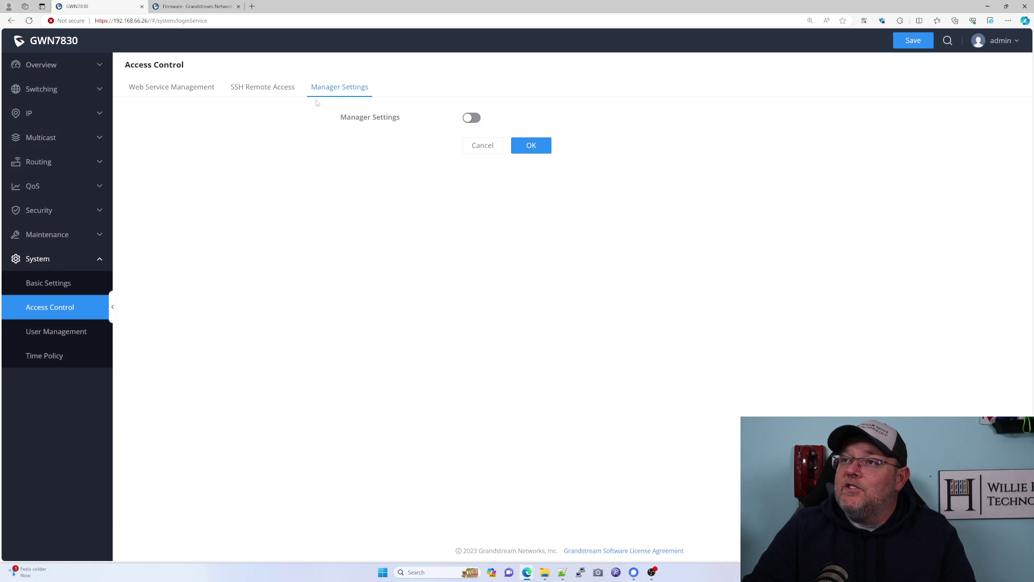
pyautogui.click(472, 121)
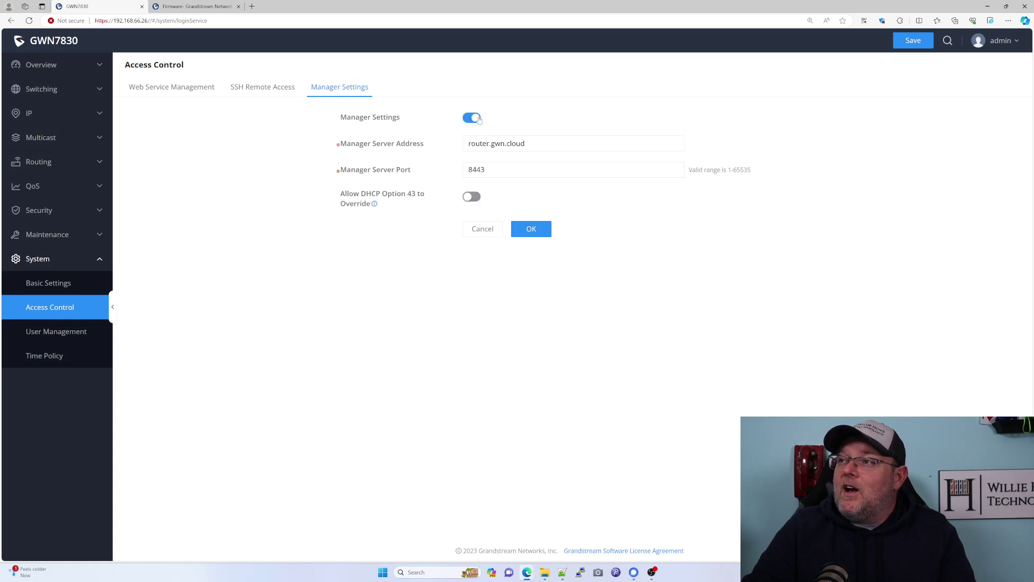
pyautogui.click(479, 120)
pyautogui.click(163, 88)
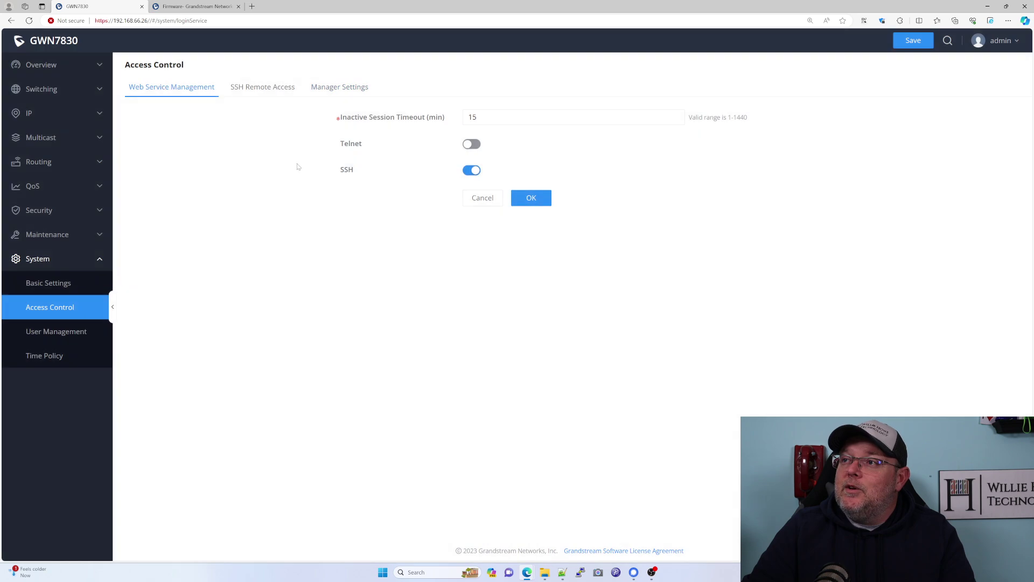
pyautogui.click(524, 202)
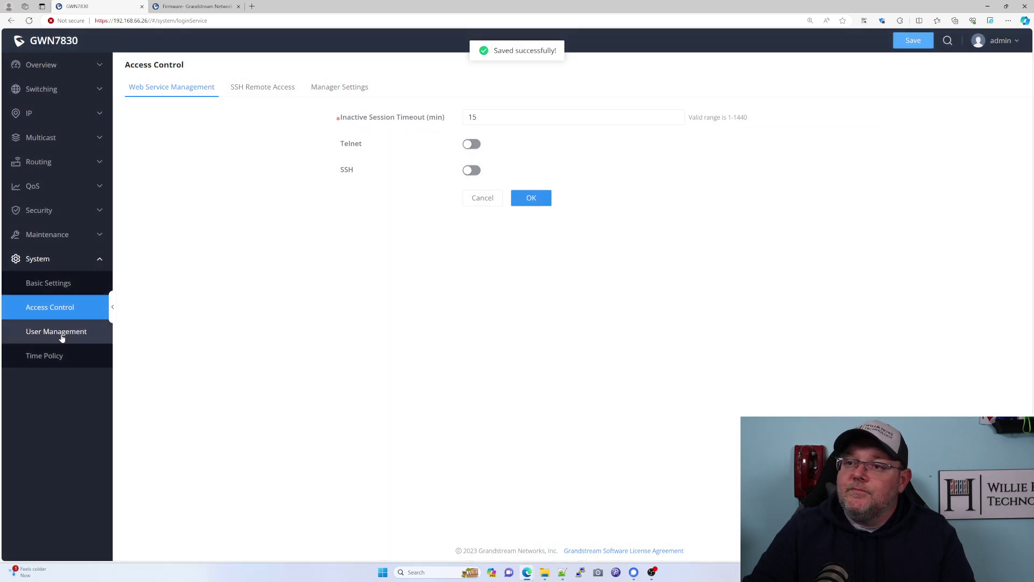
# Review User Management and Time Policy, cancelling a new time policy form.
pyautogui.click(60, 334)
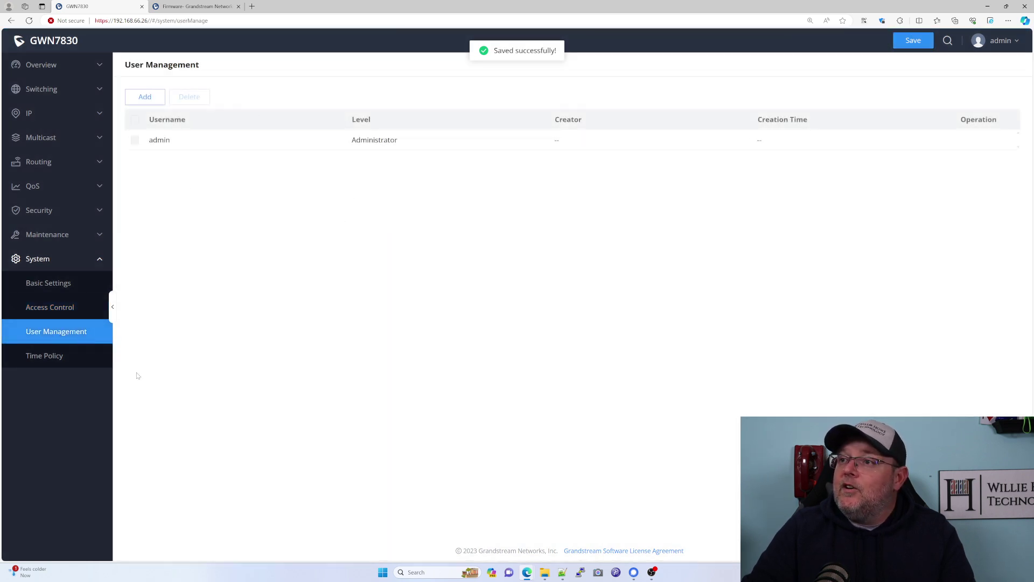
pyautogui.click(30, 356)
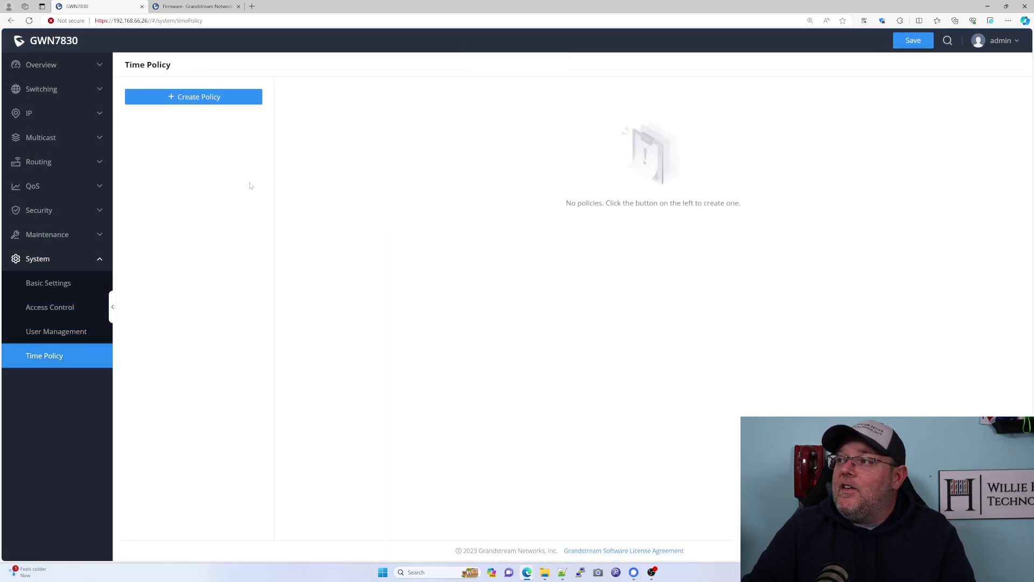
pyautogui.click(182, 105)
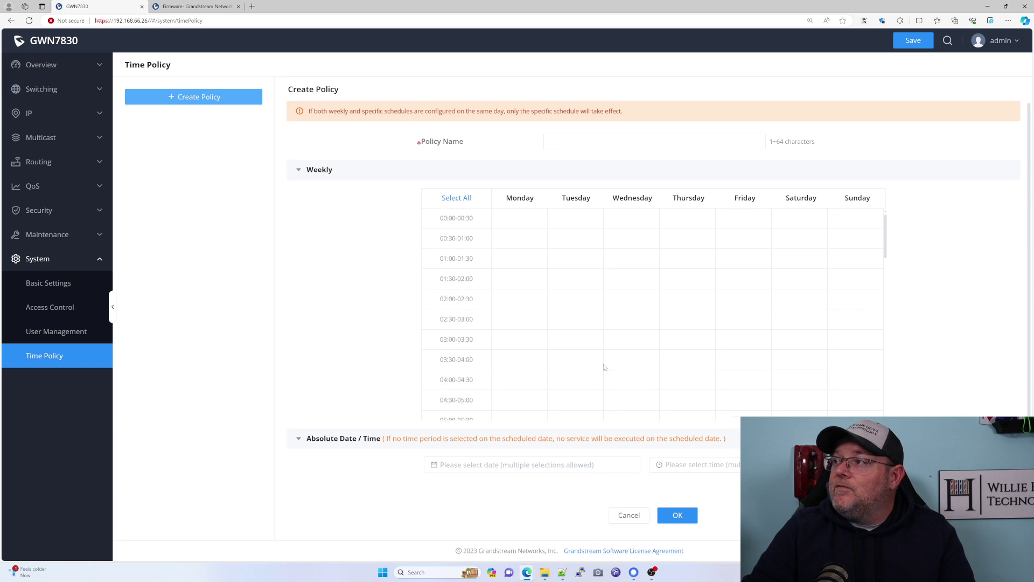
pyautogui.click(628, 514)
# Compare the System Info and Port Info overview pages, ending on System Info.
pyautogui.click(56, 63)
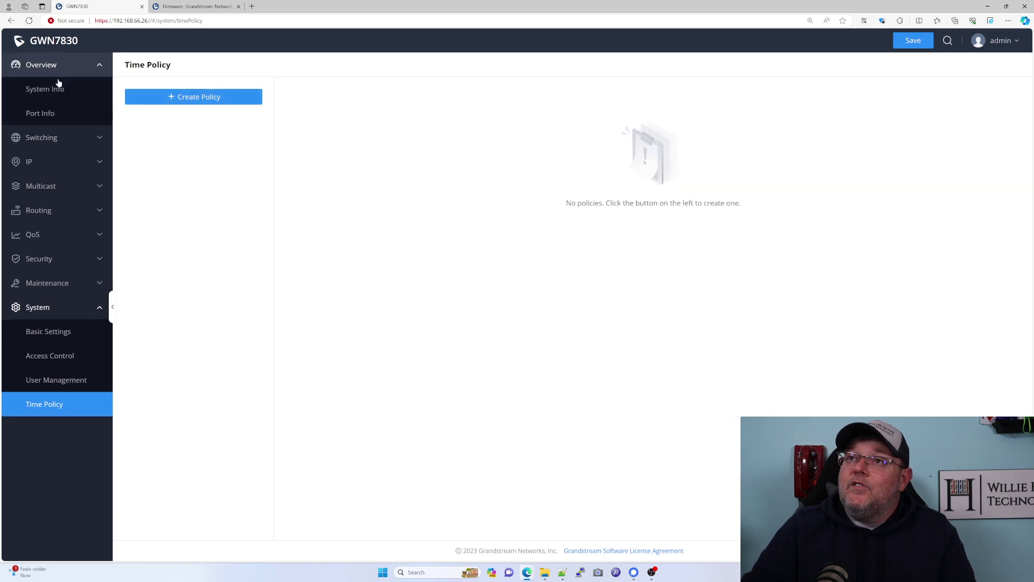
pyautogui.click(54, 89)
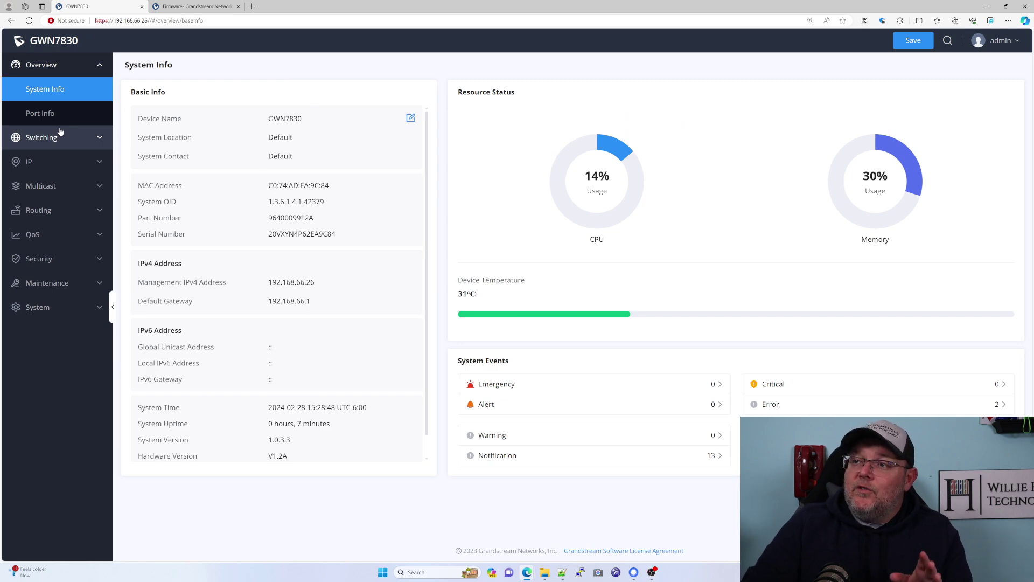
pyautogui.click(42, 115)
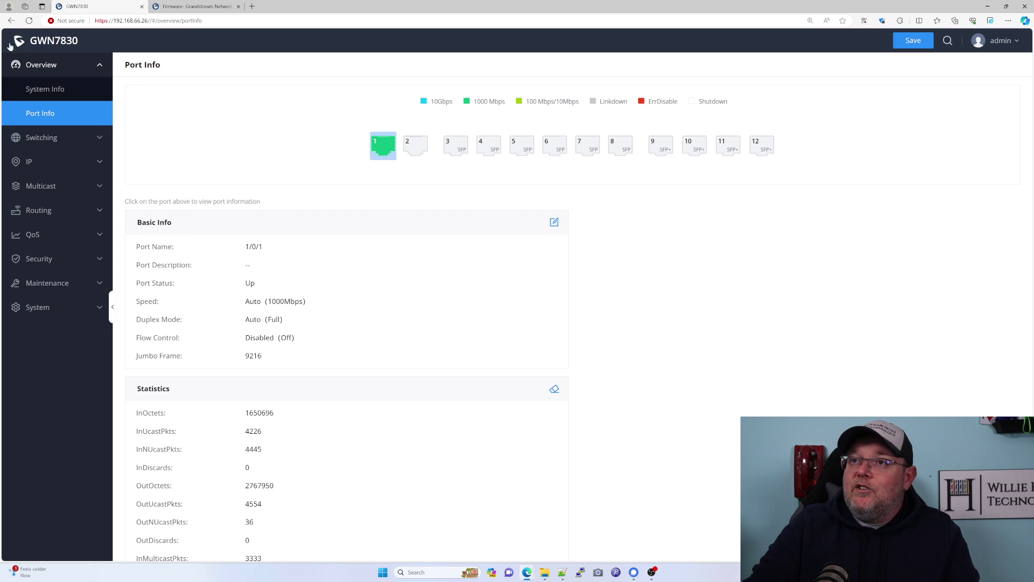
pyautogui.click(47, 90)
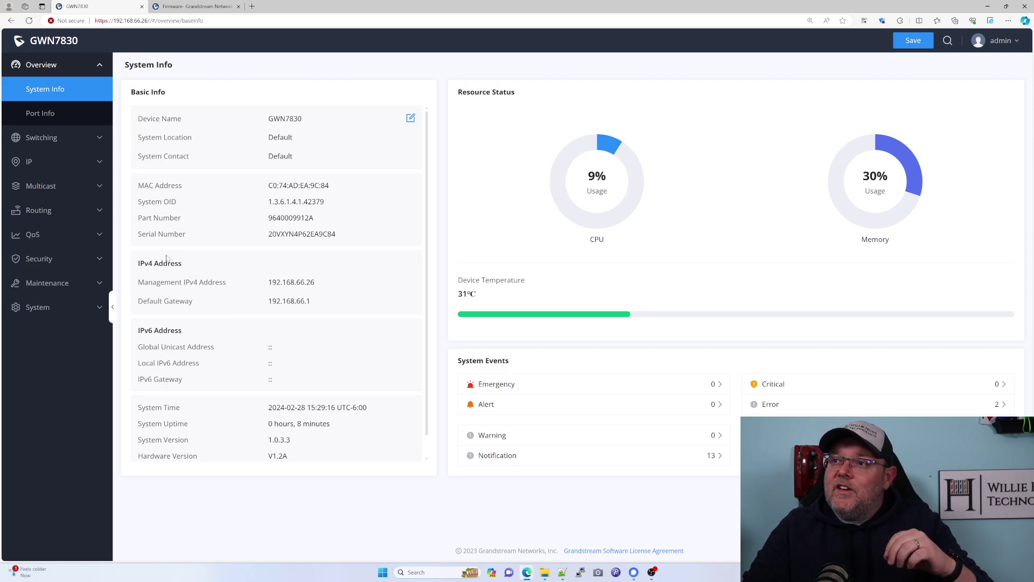
pyautogui.click(46, 114)
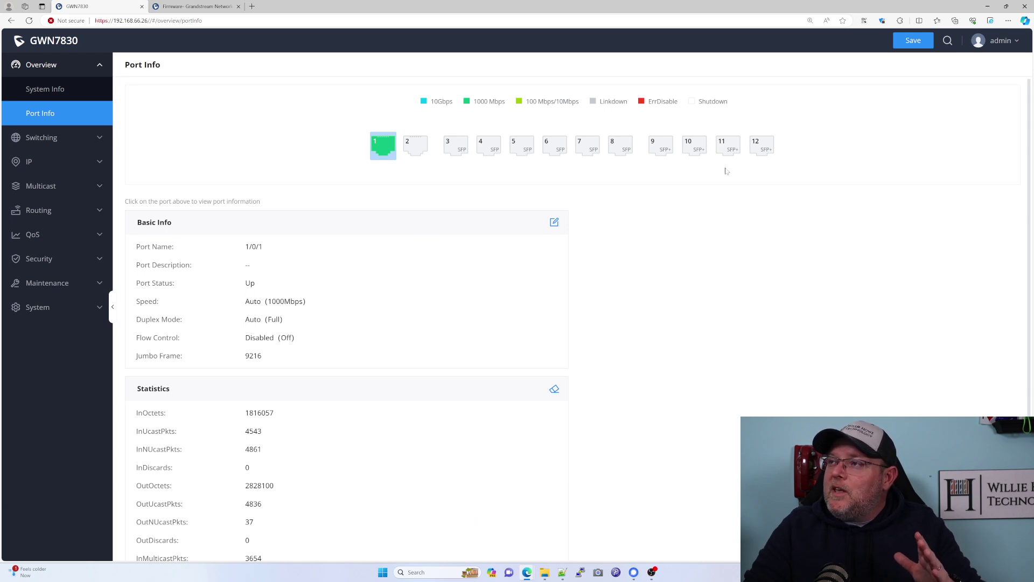
pyautogui.click(47, 88)
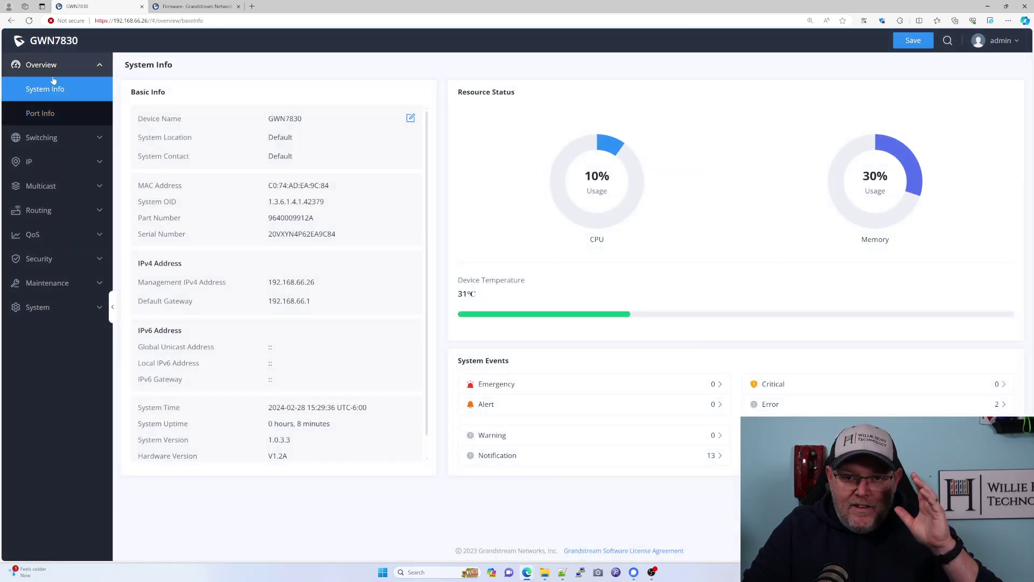